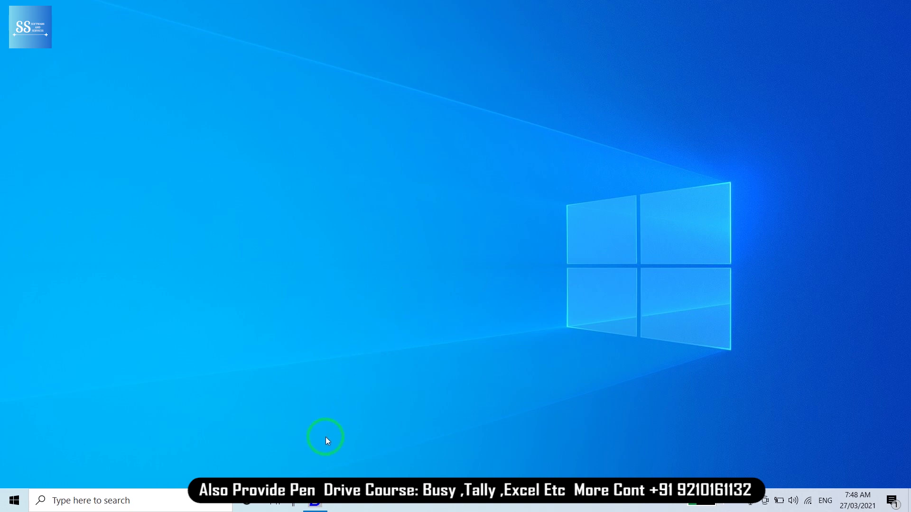
Switch to the Busy accounting software and begin creating a new financial year starting from 01-04-2021
{"action": "left_click", "coordinate": [314, 503]}
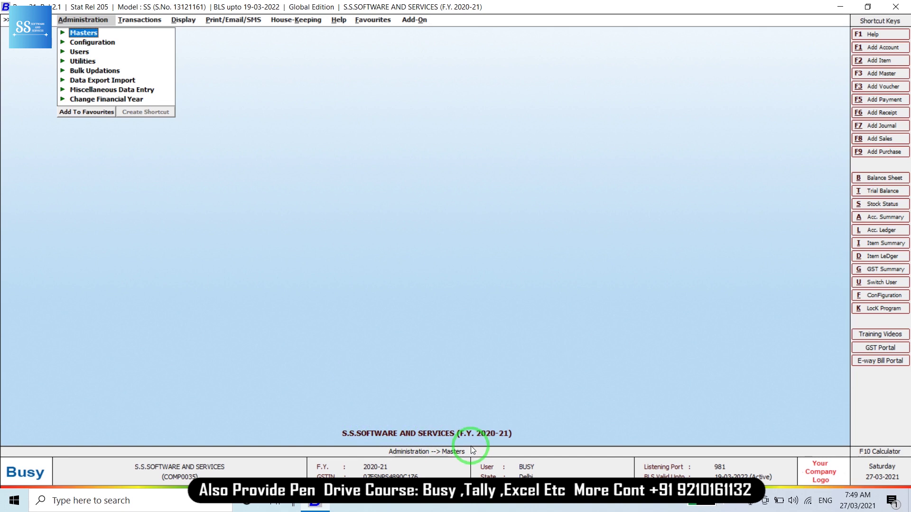
{"action": "key", "text": "Up"}
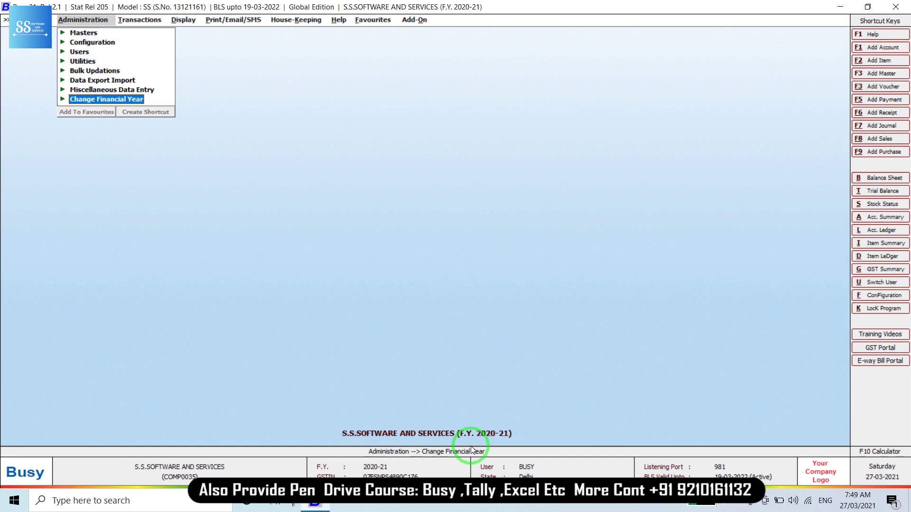
{"action": "key", "text": "Return"}
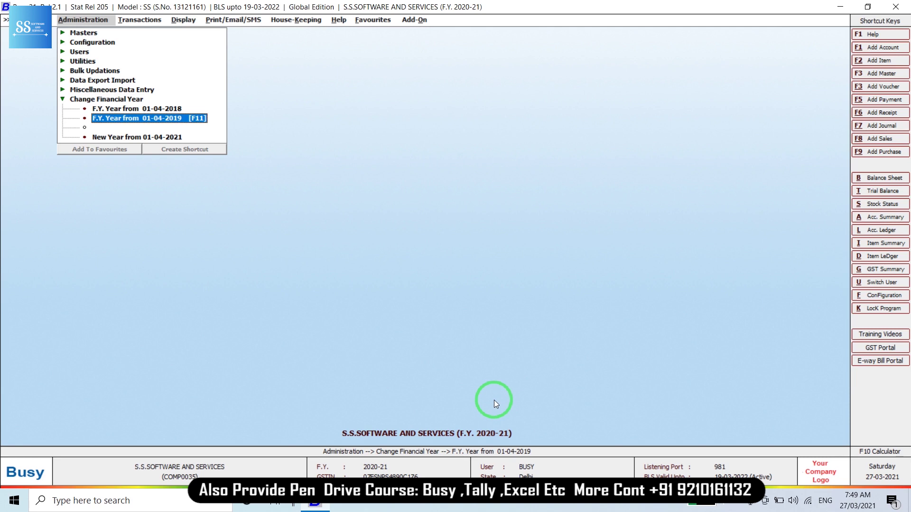
{"action": "key", "text": "Down"}
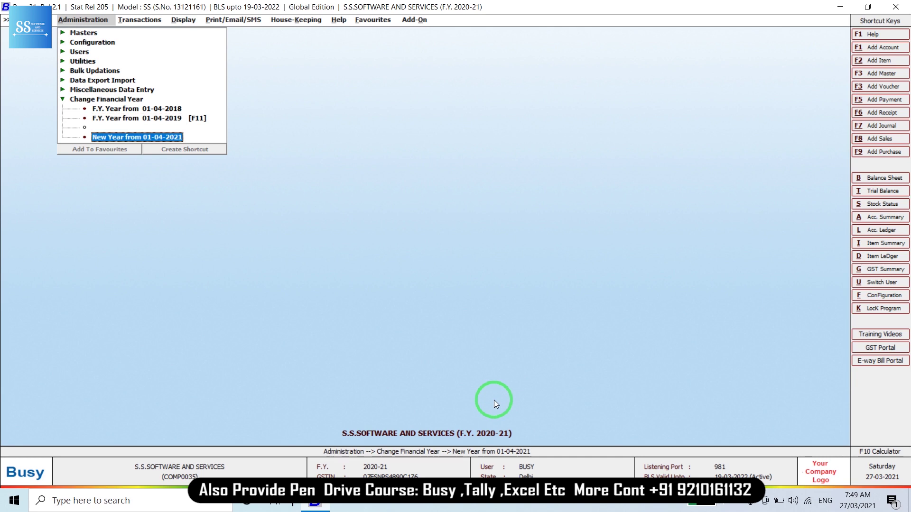
{"action": "key", "text": "Return"}
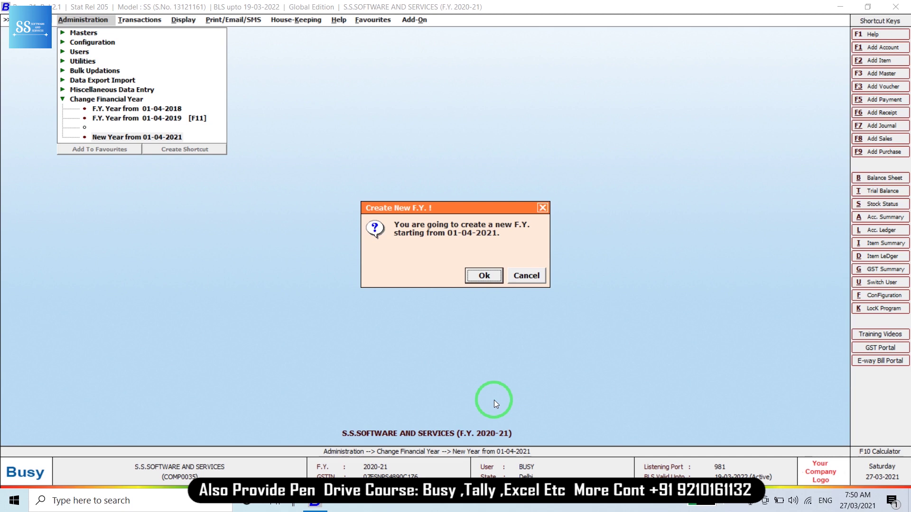
{"action": "key", "text": "Return"}
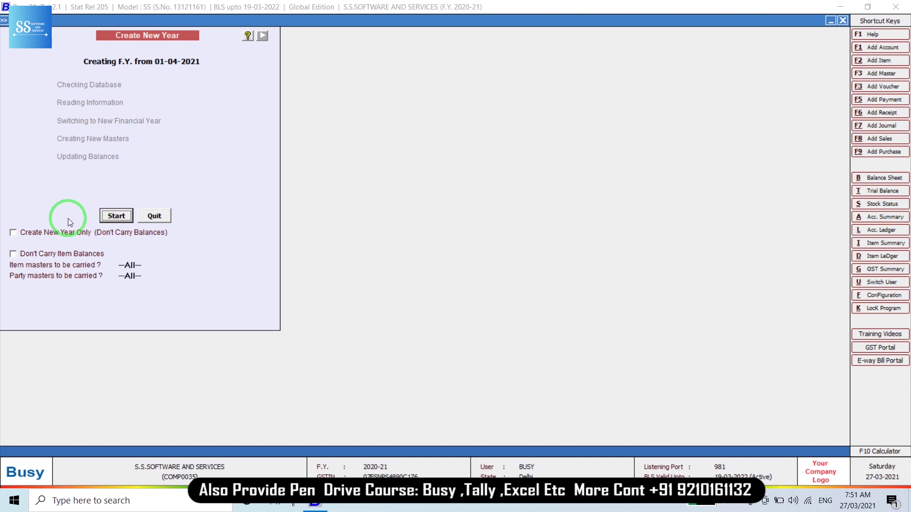
Create the new financial year with balances carried forward for all item and party masters
{"action": "left_click", "coordinate": [54, 236]}
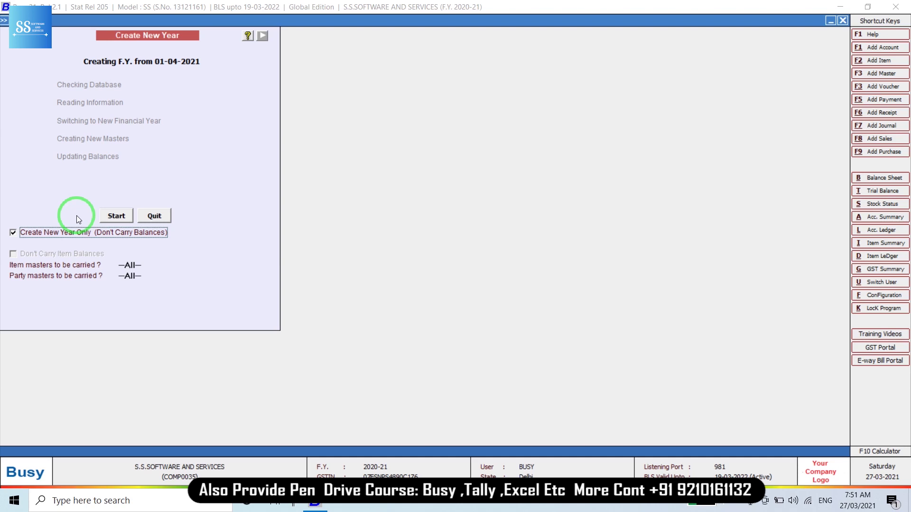
{"action": "left_click", "coordinate": [72, 234]}
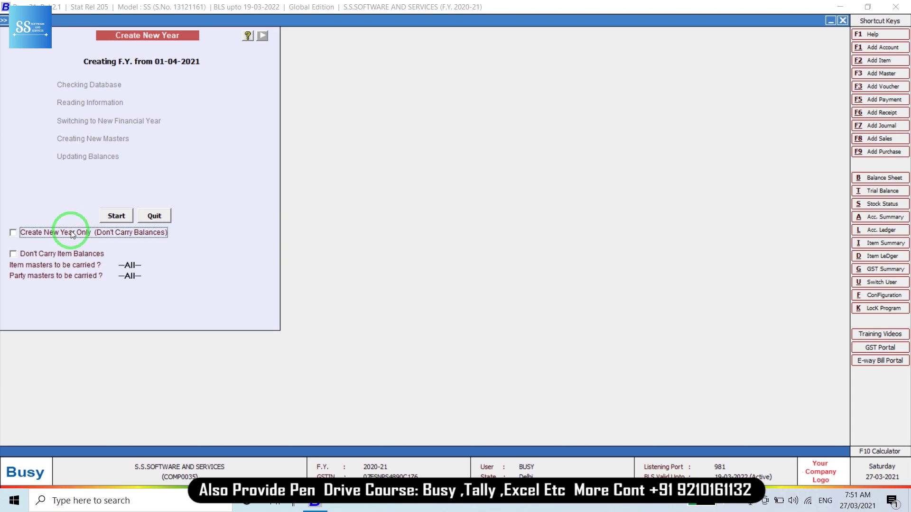
{"action": "left_click", "coordinate": [111, 215]}
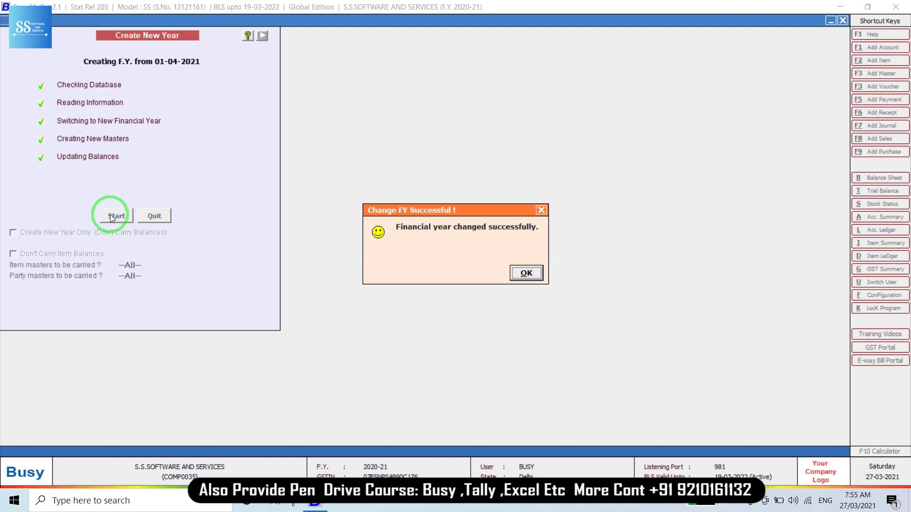
{"action": "key", "text": "Return"}
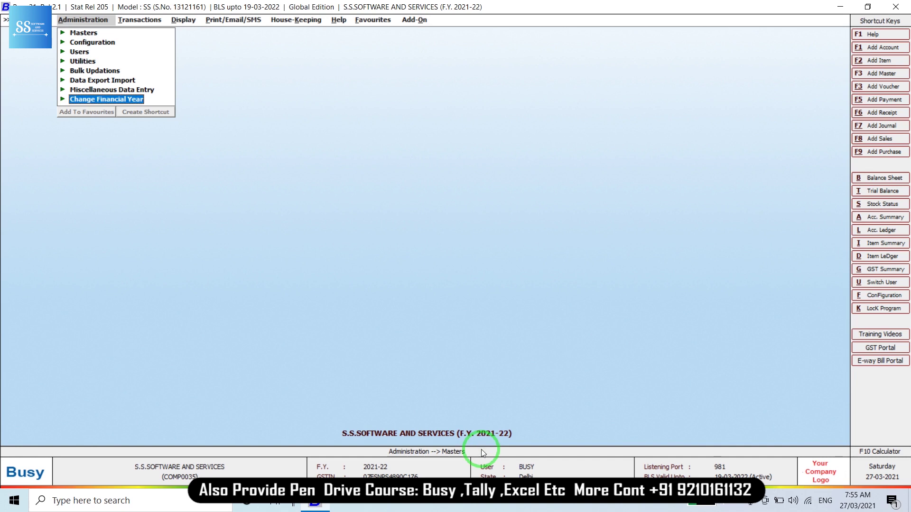
Check the opening balance in the A.J.S FASHION account ledger for 01-04-2021
{"action": "key", "text": "alt+l"}
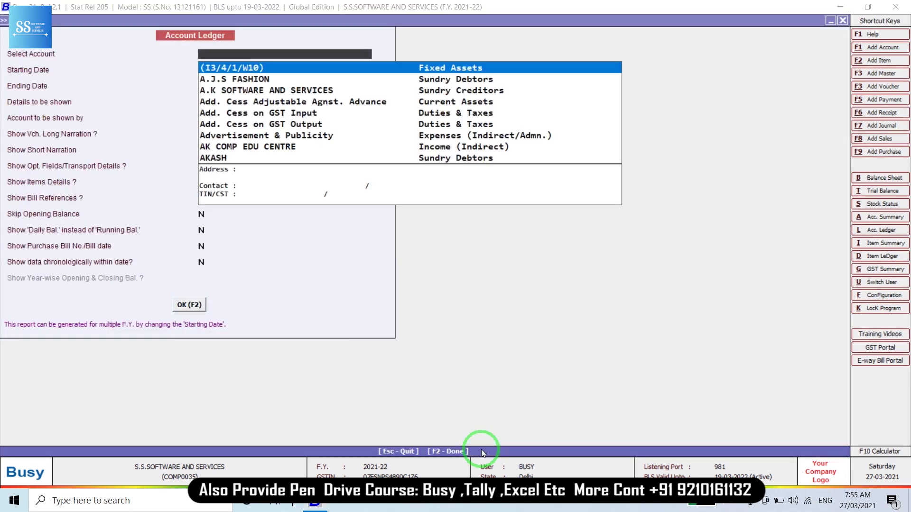
{"action": "key", "text": "Down"}
{"action": "key", "text": "Return"}
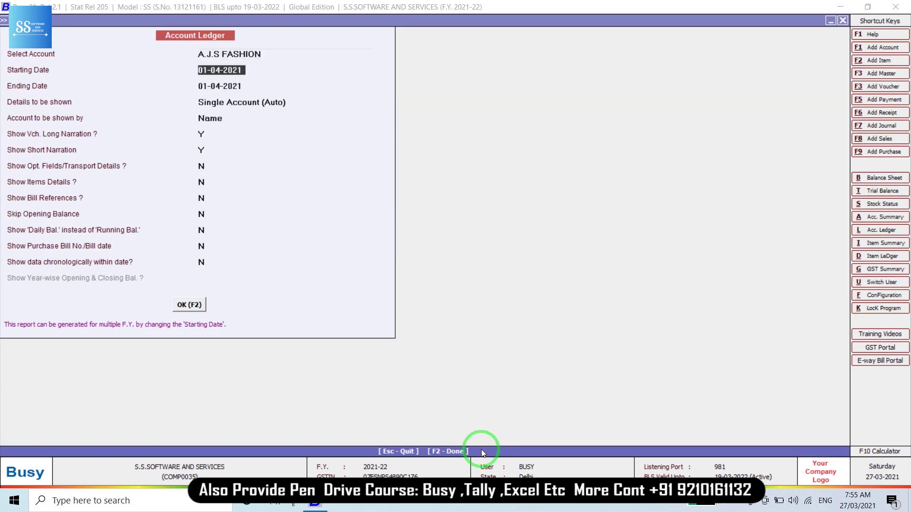
{"action": "key", "text": "XF86AudioLowerVolume"}
{"action": "key", "text": "F2"}
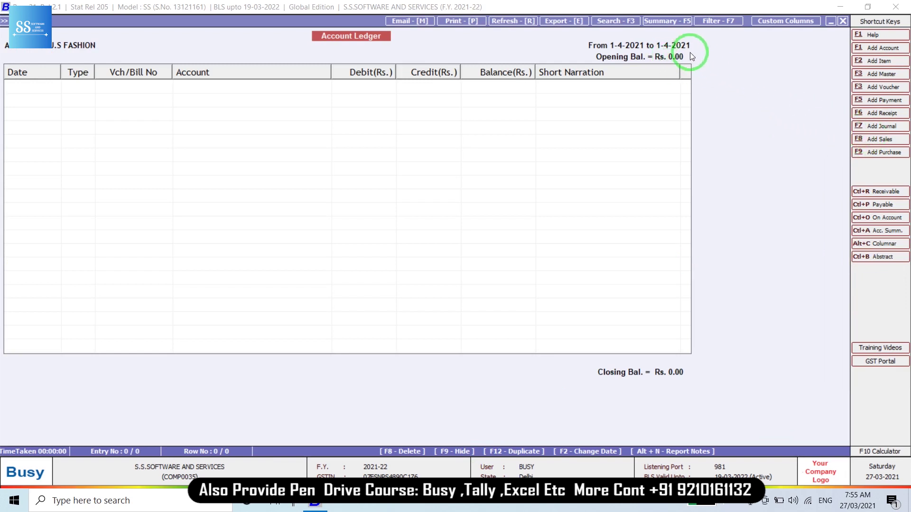
{"action": "key", "text": "Escape"}
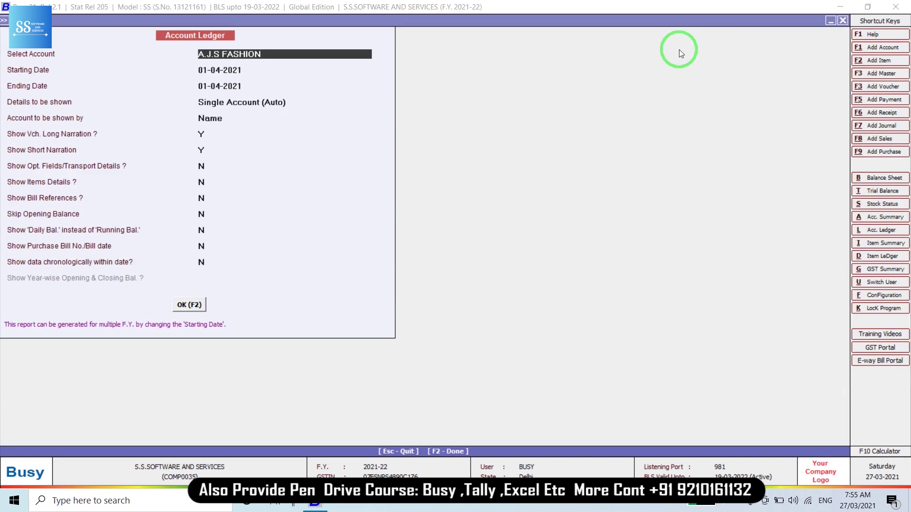
Check the opening balance in the HDFC BANK account's ledger for 01-04-2021
{"action": "type", "text": "HDF"}
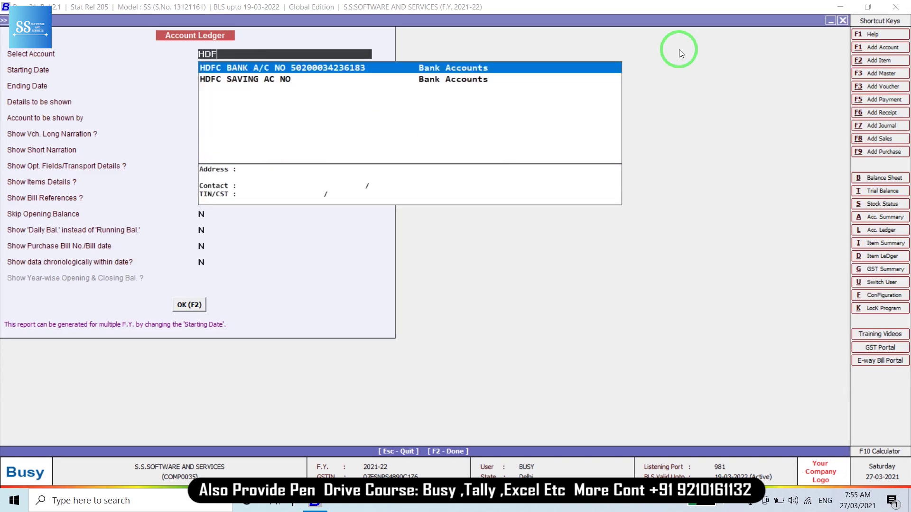
{"action": "key", "text": "Return"}
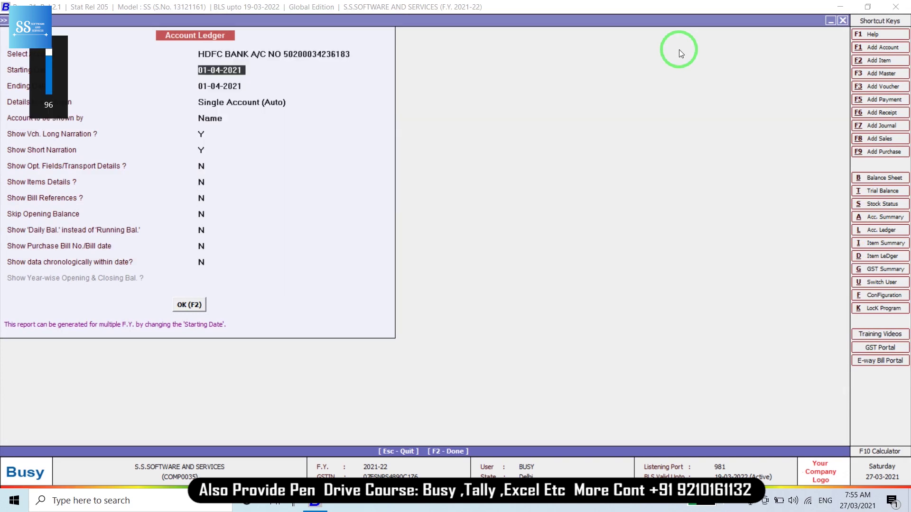
{"action": "key", "text": "F2"}
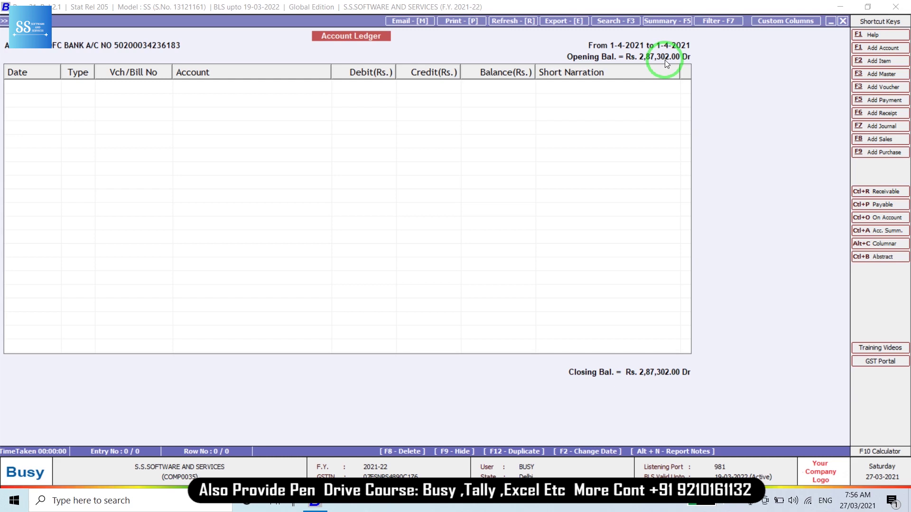
{"action": "key", "text": "Escape"}
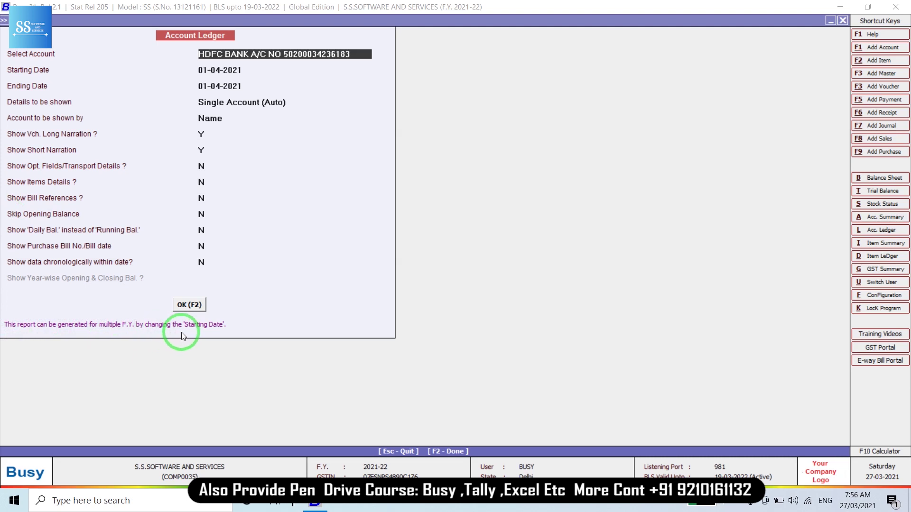
{"action": "key", "text": "Return"}
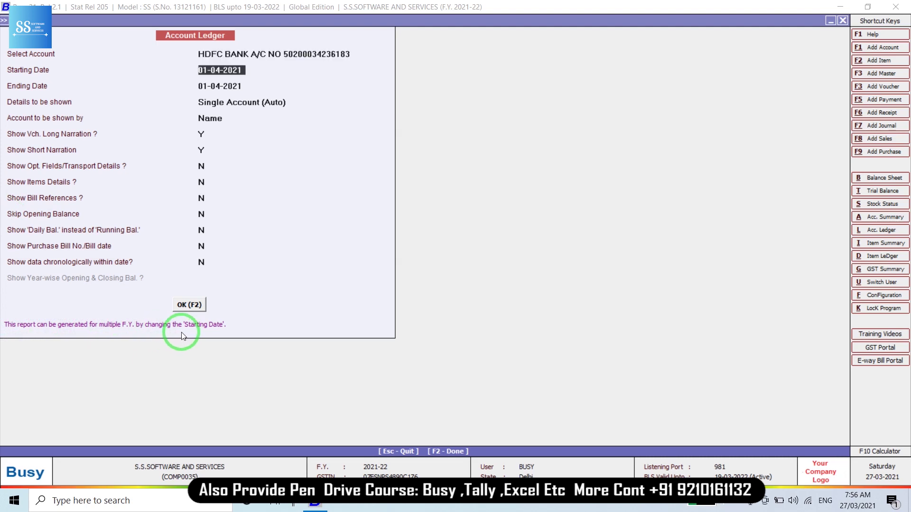
{"action": "type", "text": "1-04-2020"}
{"action": "key", "text": "Return"}
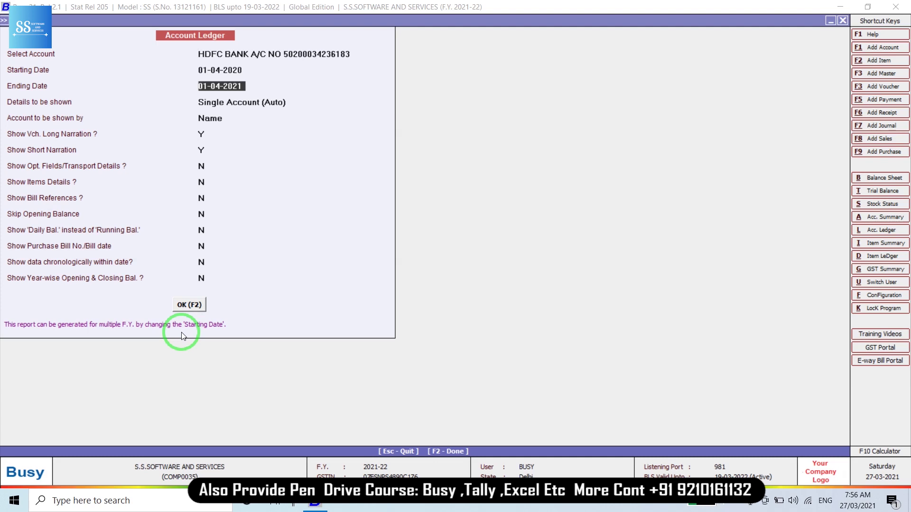
{"action": "key", "text": "Escape"}
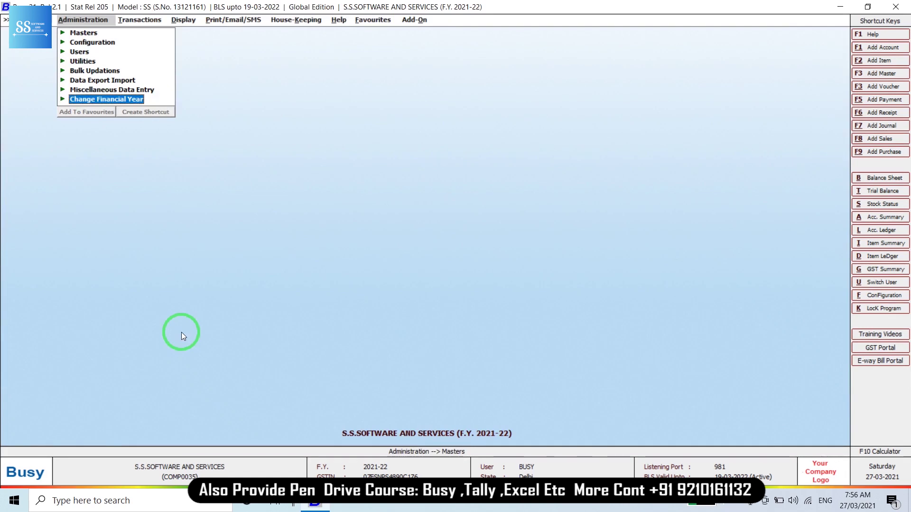
Generate the Sales account ledger from 01-04-2020 to 01-04-2021 with Single Account (Auto) details
{"action": "key", "text": "Right"}
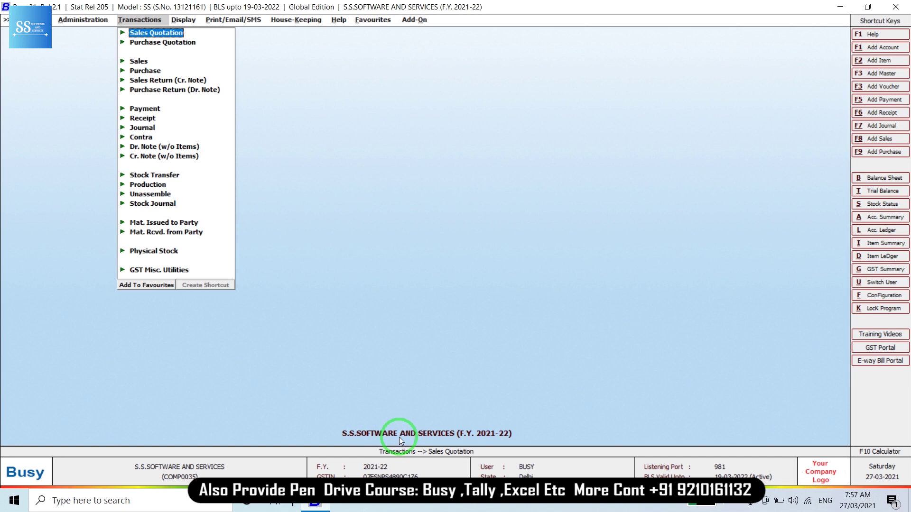
{"action": "key", "text": "alt+l"}
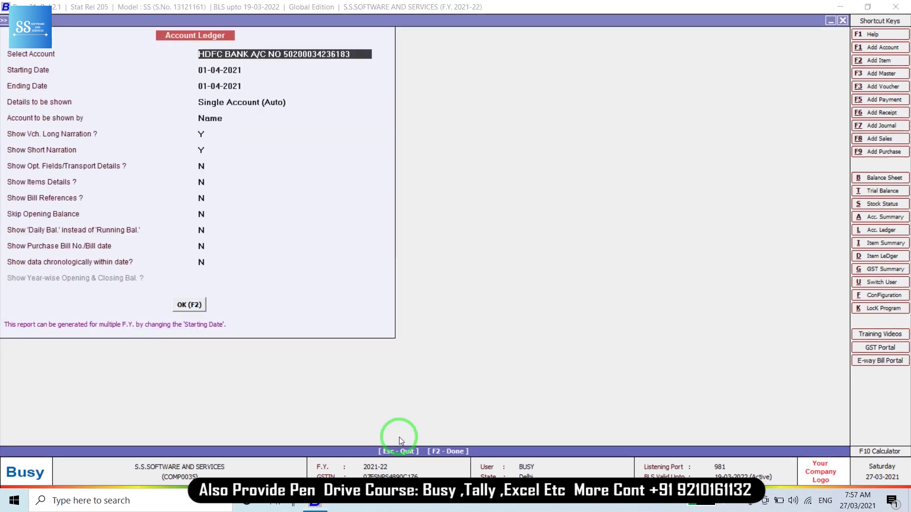
{"action": "type", "text": "SALES"}
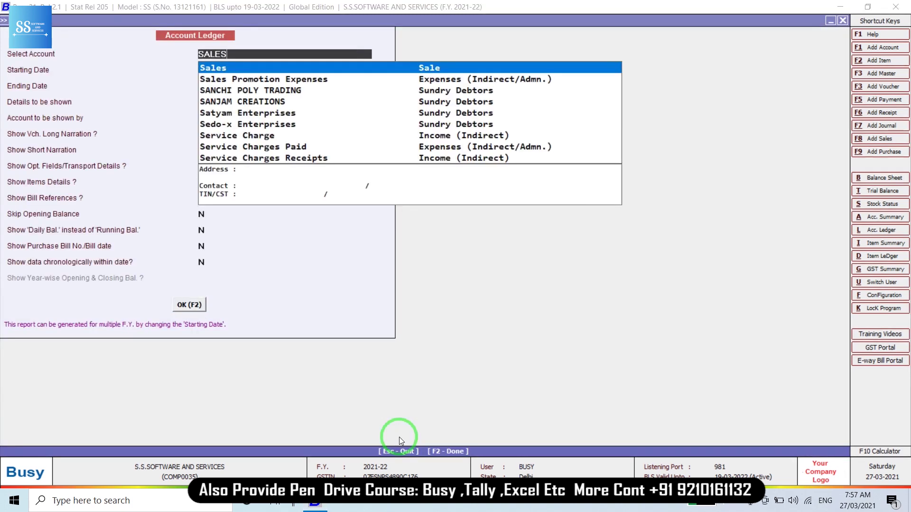
{"action": "key", "text": "Return"}
{"action": "type", "text": "1-04-2020"}
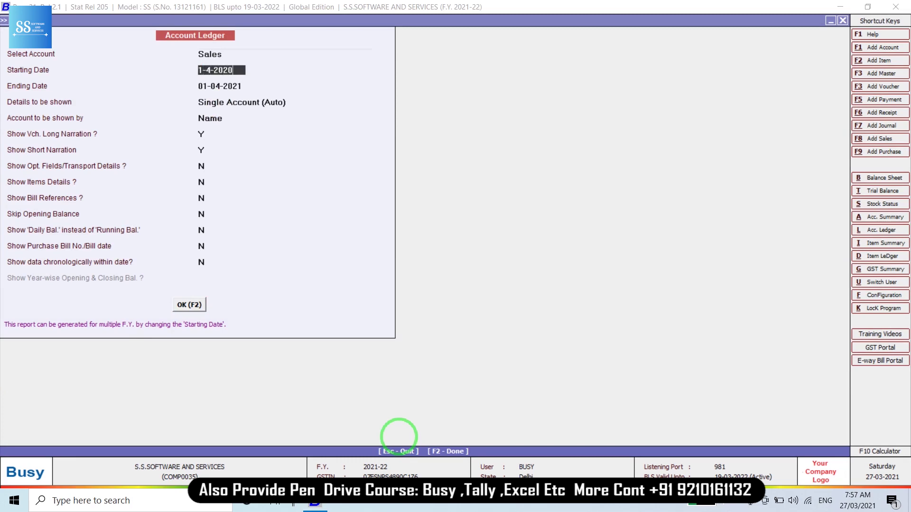
{"action": "key", "text": "Return"}
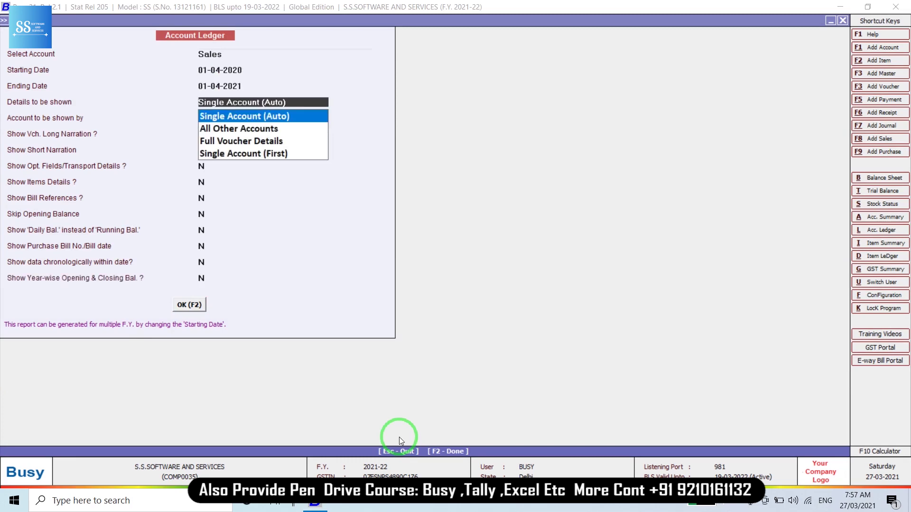
{"action": "key", "text": "Return"}
{"action": "key", "text": "Return"}
{"action": "key", "text": "Return"}
{"action": "key", "text": "Return"}
{"action": "key", "text": "Return"}
{"action": "key", "text": "Return"}
{"action": "key", "text": "Return"}
{"action": "key", "text": "Return"}
{"action": "key", "text": "Return"}
{"action": "key", "text": "Return"}
{"action": "key", "text": "Return"}
{"action": "key", "text": "Return"}
{"action": "key", "text": "Return"}
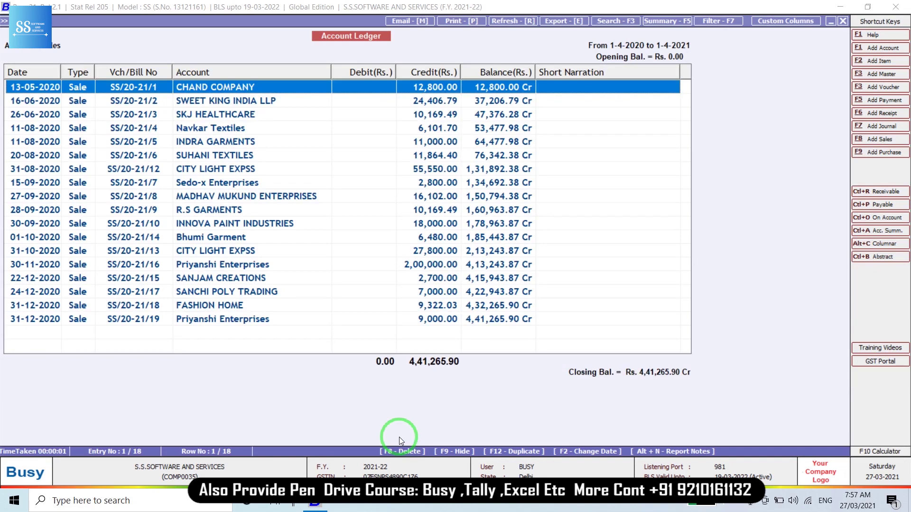
View the CHAND COMPANY sales voucher dated 13-05-2020 from the ledger, and close the voucher and the report
{"action": "key", "text": "Return"}
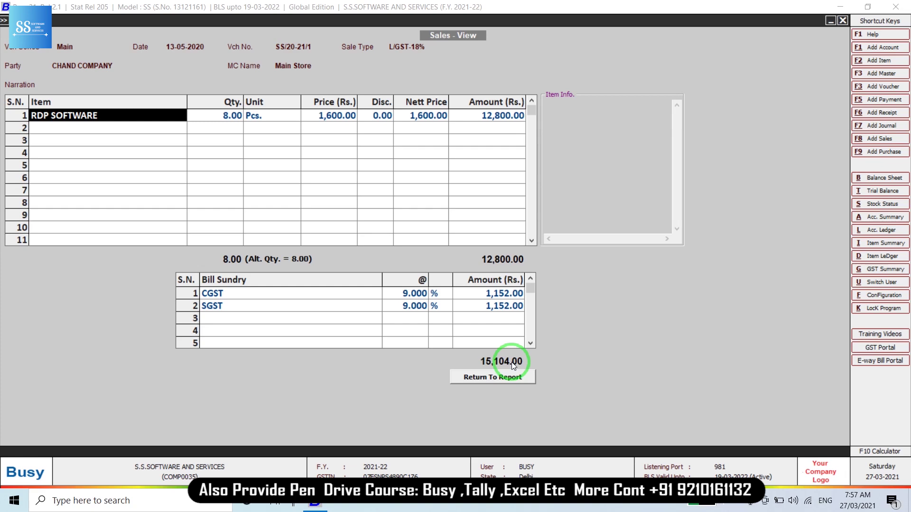
{"action": "key", "text": "Escape"}
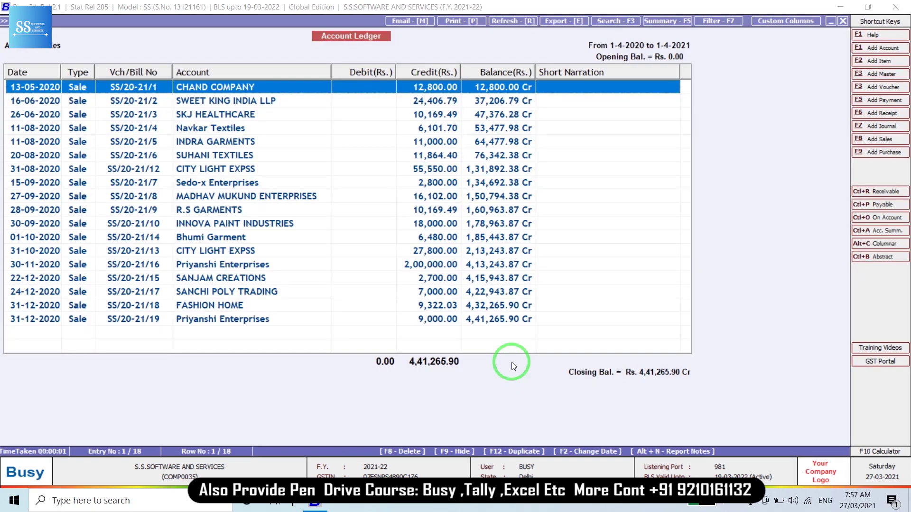
{"action": "key", "text": "Escape"}
{"action": "key", "text": "Escape"}
Switch the company back to the financial year starting from 01-04-2020
{"action": "key", "text": "Left"}
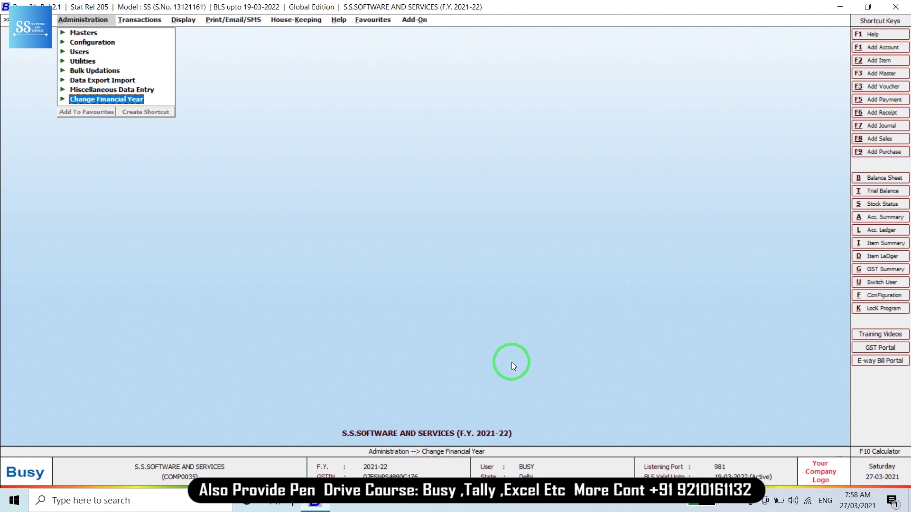
{"action": "key", "text": "Return"}
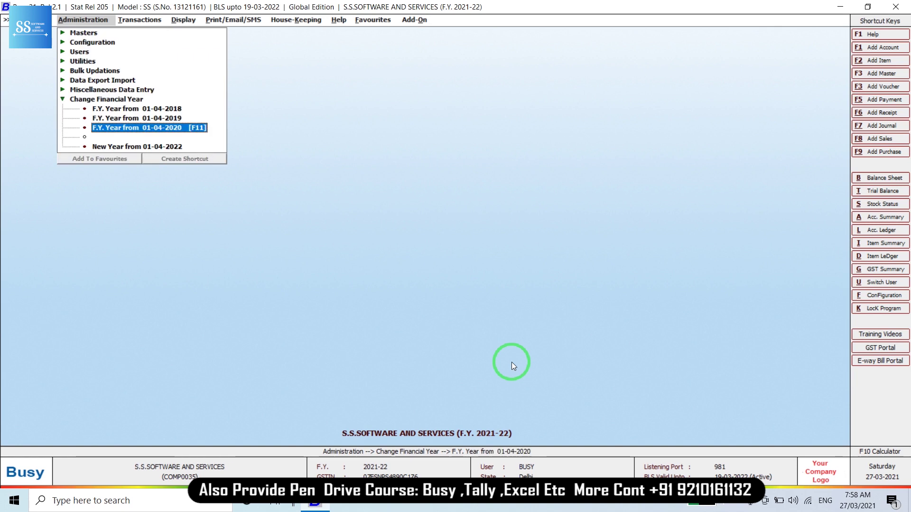
{"action": "left_click", "coordinate": [203, 133]}
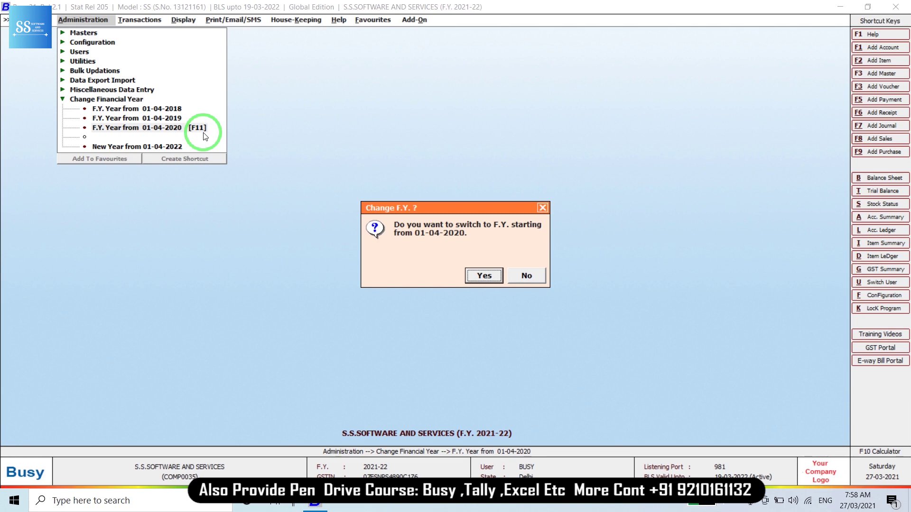
{"action": "key", "text": "Return"}
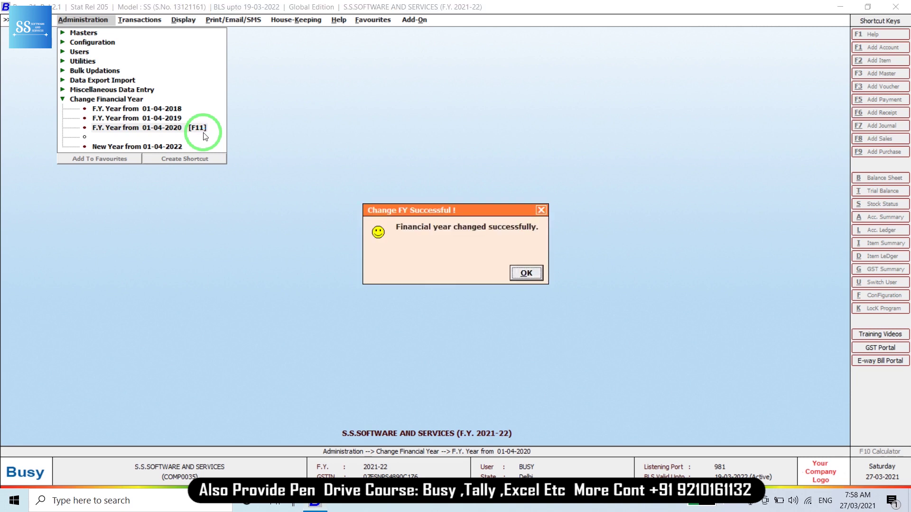
{"action": "key", "text": "Return"}
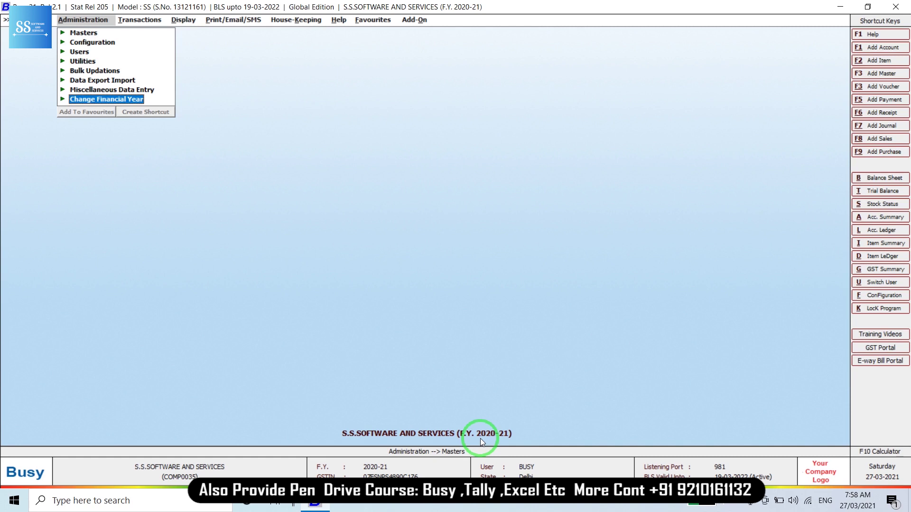
{"action": "key", "text": "Right"}
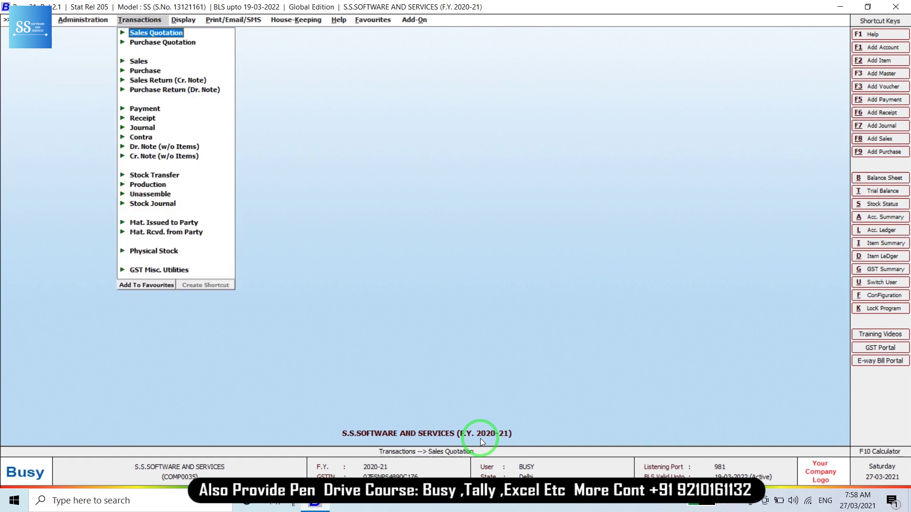
Open the Main series sales voucher SS/20-21/1 for modification
{"action": "key", "text": "Down"}
{"action": "key", "text": "Down"}
{"action": "key", "text": "Return"}
{"action": "key", "text": "Down"}
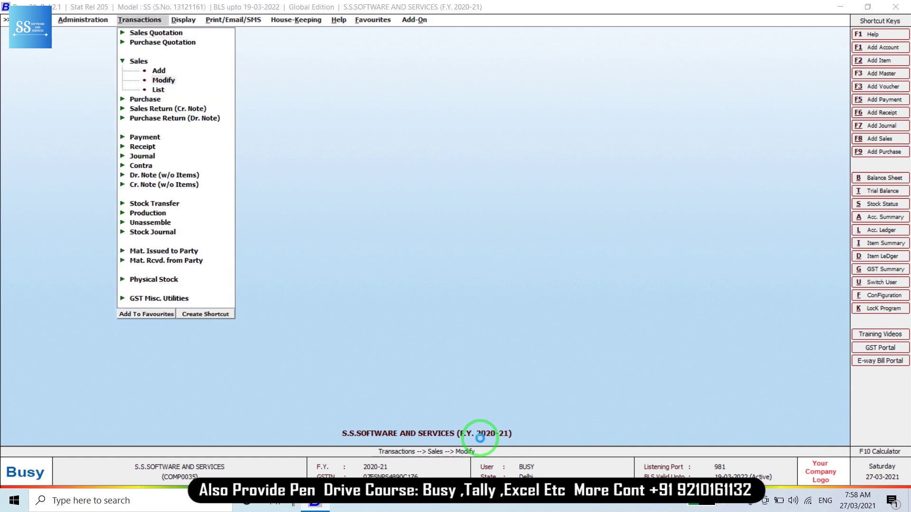
{"action": "key", "text": "Return"}
{"action": "key", "text": "Return"}
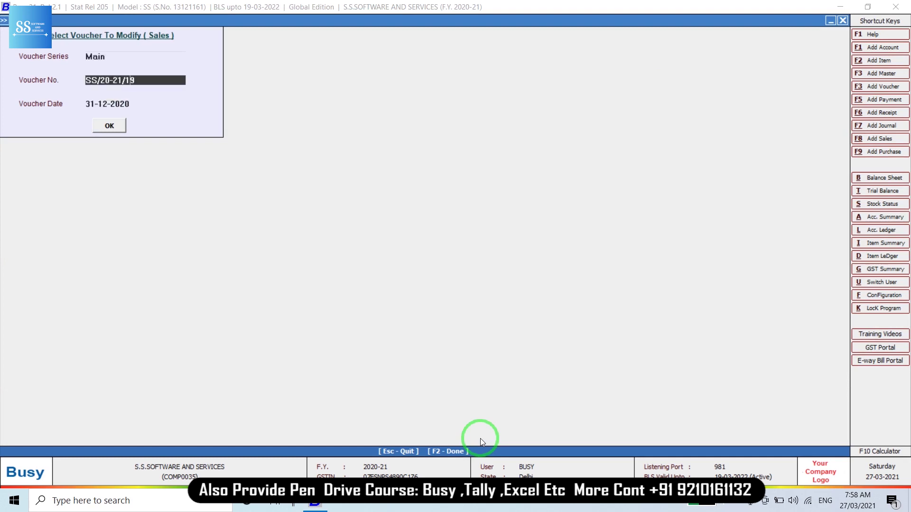
{"action": "key", "text": "BackSpace"}
{"action": "key", "text": "Return"}
{"action": "key", "text": "Return"}
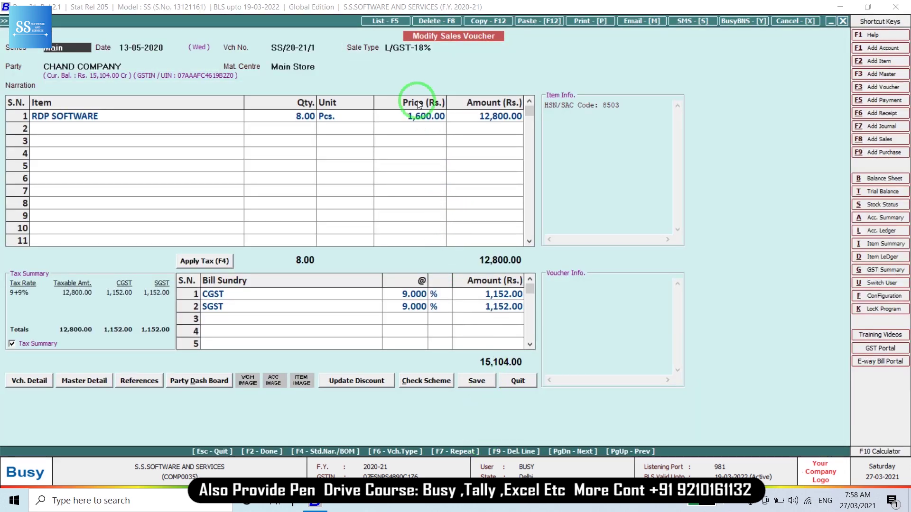
Set the price of the RDP SOFTWARE item to 2,500 in the sales voucher
{"action": "left_click", "coordinate": [412, 119]}
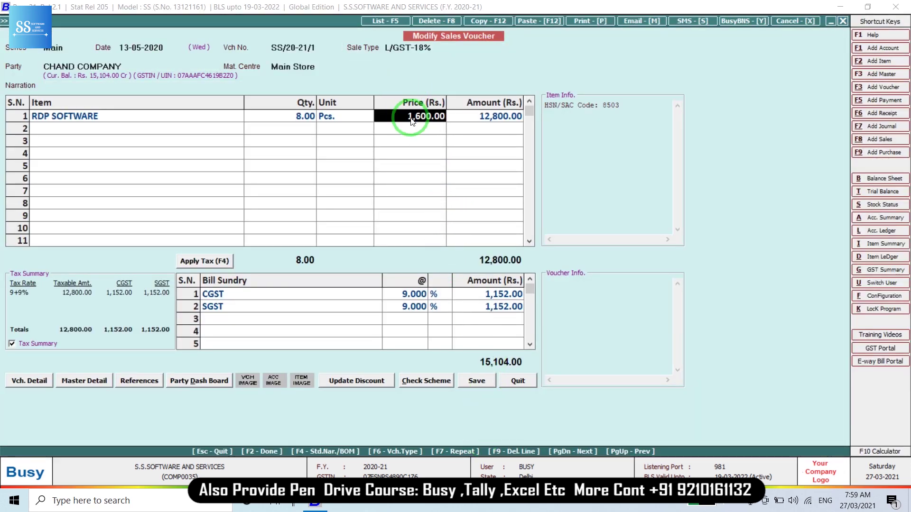
{"action": "type", "text": "25"}
{"action": "key", "text": "Return"}
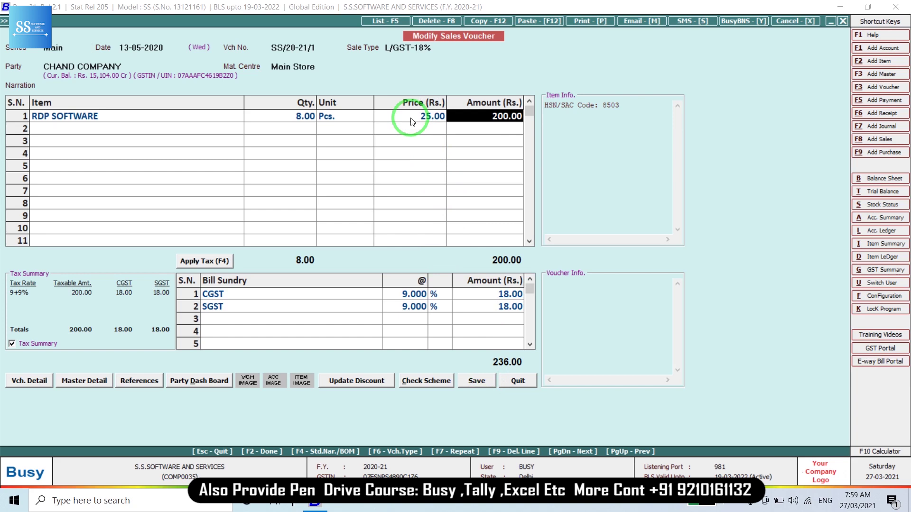
{"action": "left_click", "coordinate": [410, 118]}
{"action": "type", "text": "2500"}
{"action": "key", "text": "Return"}
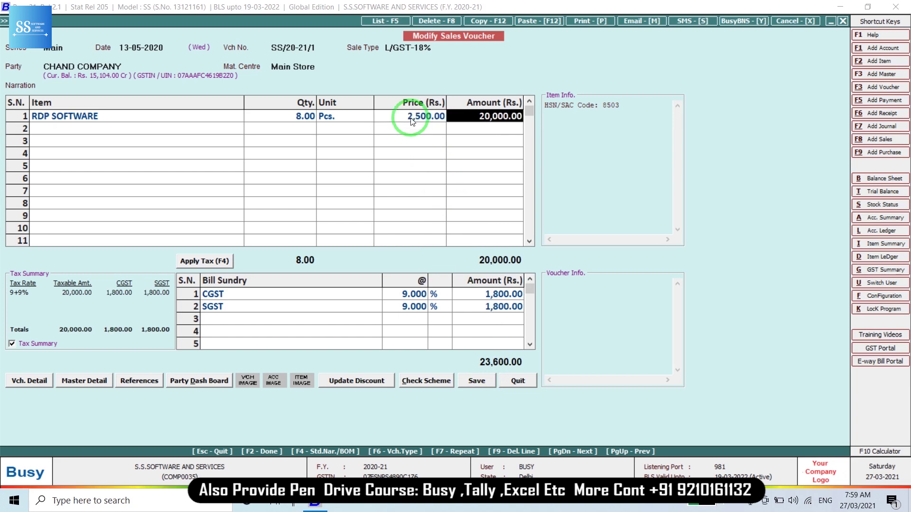
Save the modified sales voucher without printing the invoice, and leave voucher modification
{"action": "left_click", "coordinate": [474, 381]}
{"action": "key", "text": "Left"}
{"action": "key", "text": "Return"}
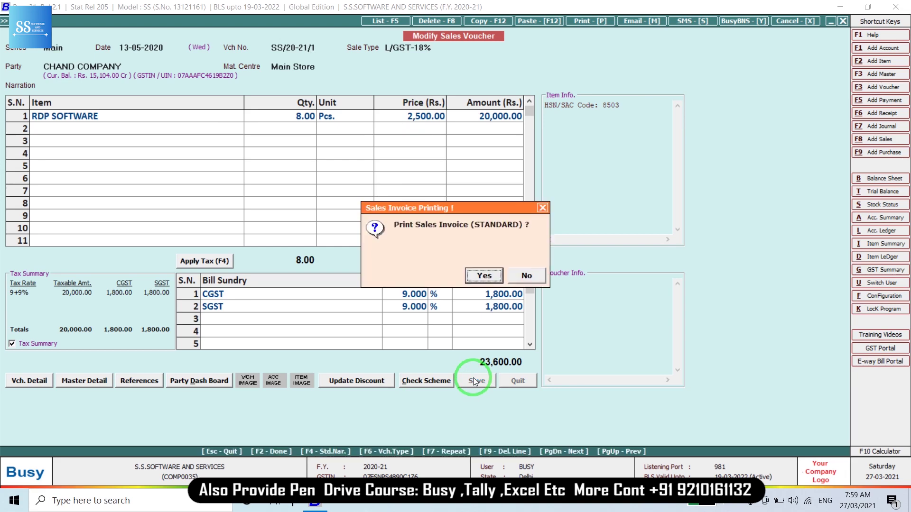
{"action": "key", "text": "Escape"}
{"action": "key", "text": "Escape"}
{"action": "key", "text": "Escape"}
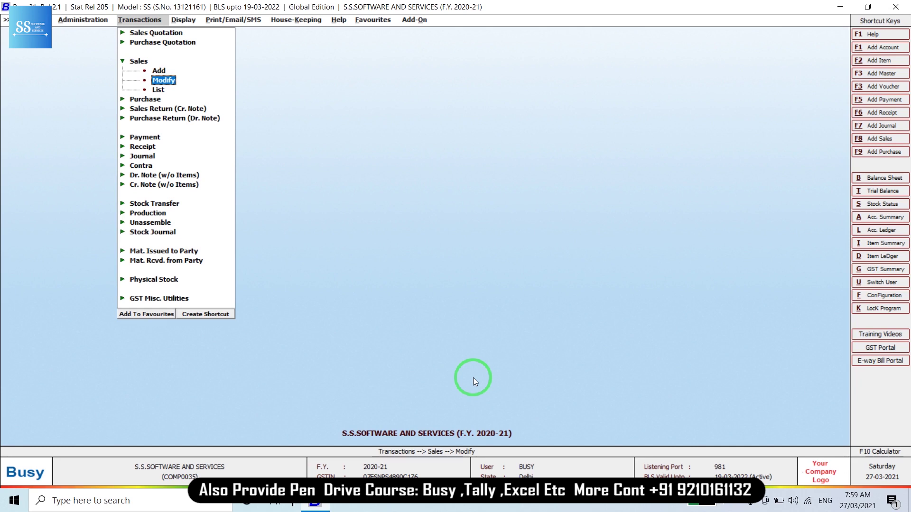
Set up the change to the financial year from 01-04-2021, carrying forward balances for New & Changed Masters
{"action": "key", "text": "Left"}
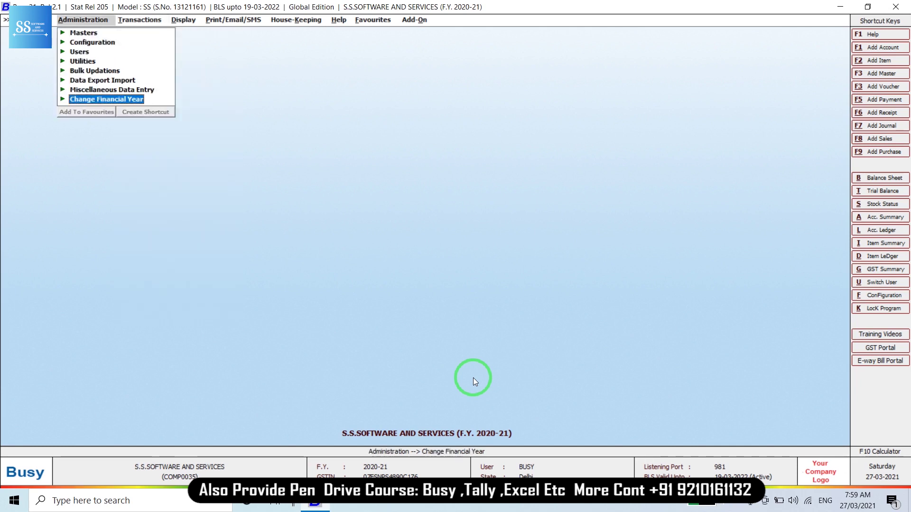
{"action": "key", "text": "Return"}
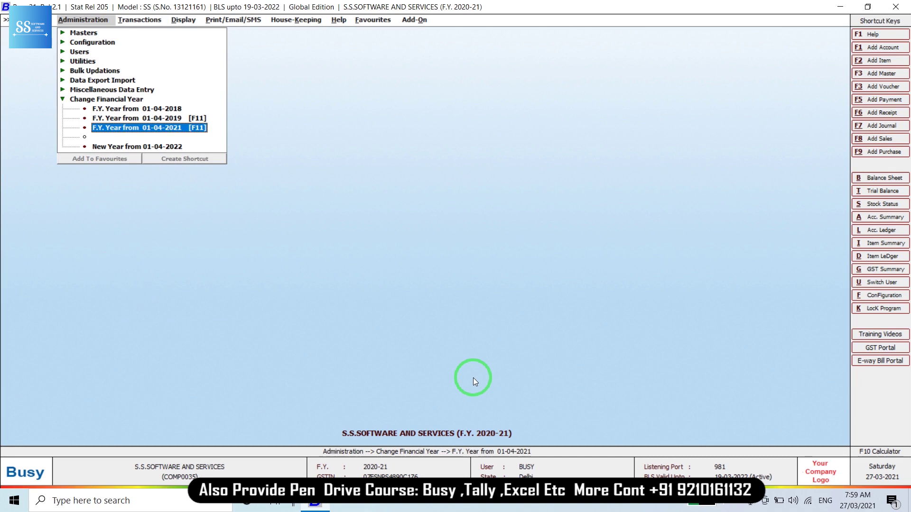
{"action": "key", "text": "Return"}
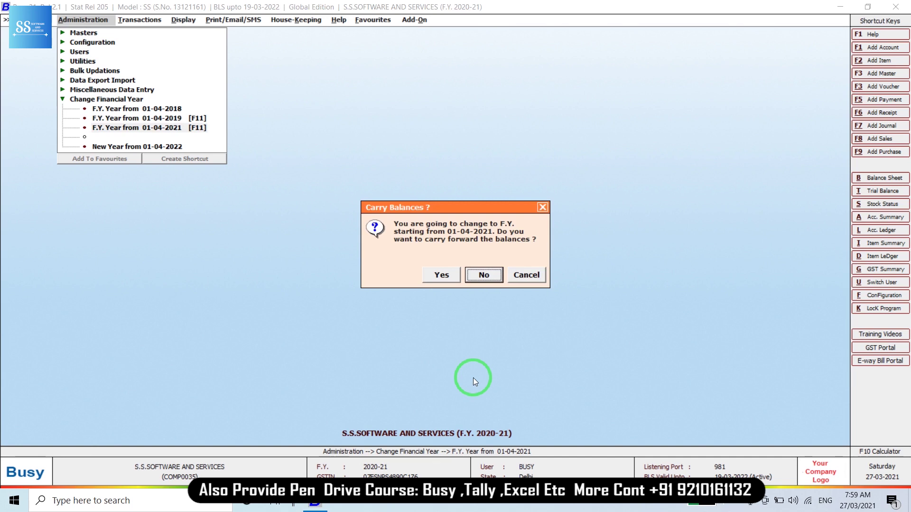
{"action": "key", "text": "Left"}
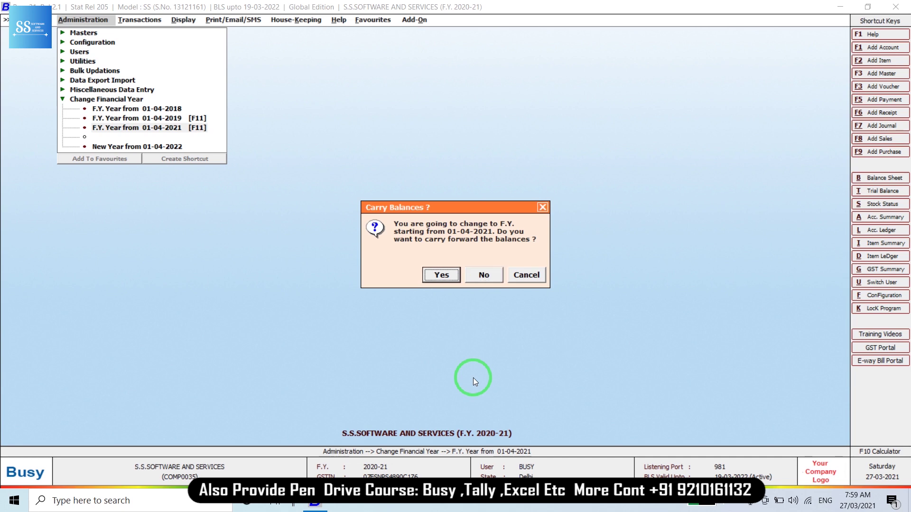
{"action": "key", "text": "Right"}
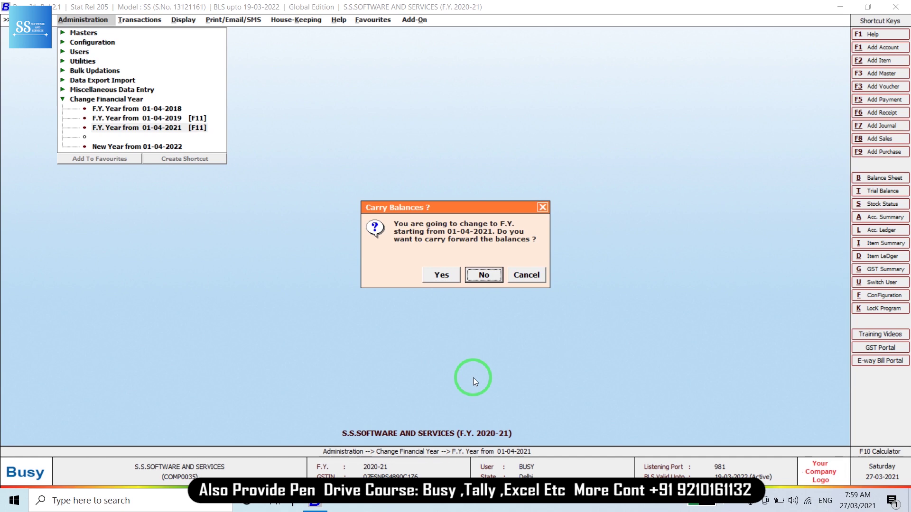
{"action": "key", "text": "Left"}
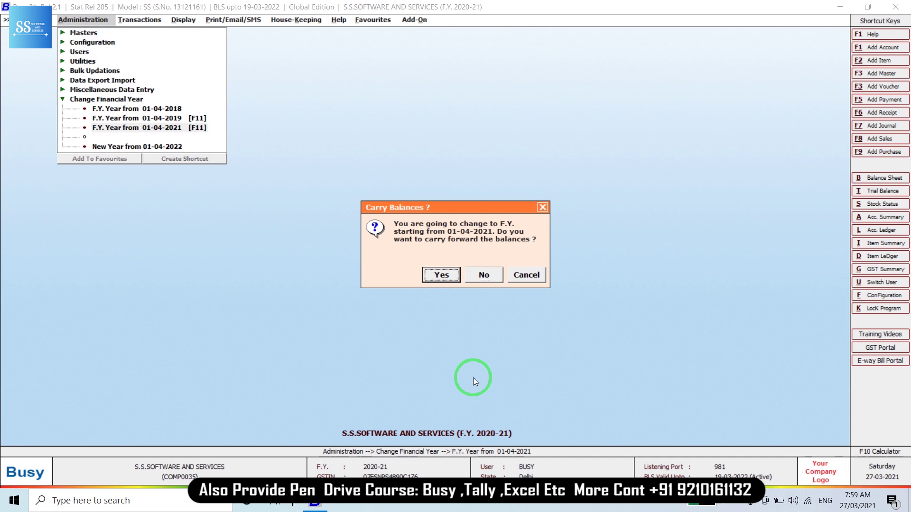
{"action": "key", "text": "Return"}
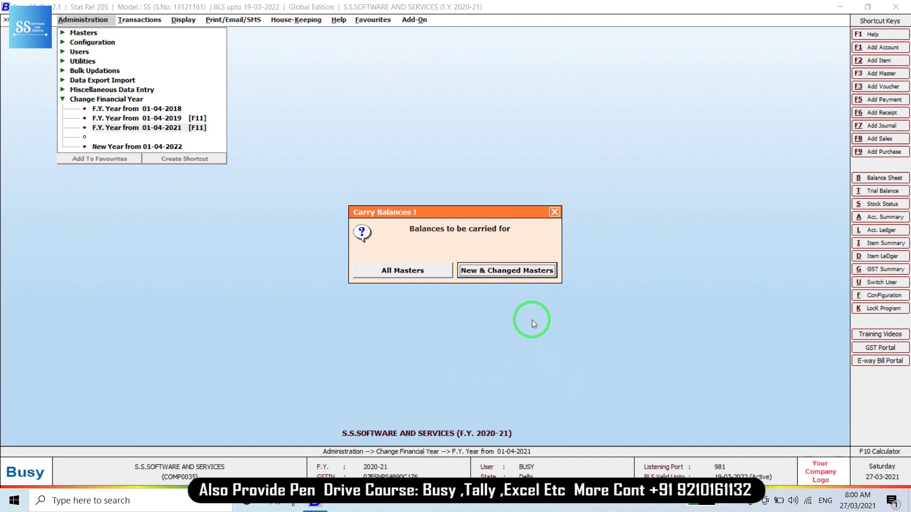
{"action": "key", "text": "Left"}
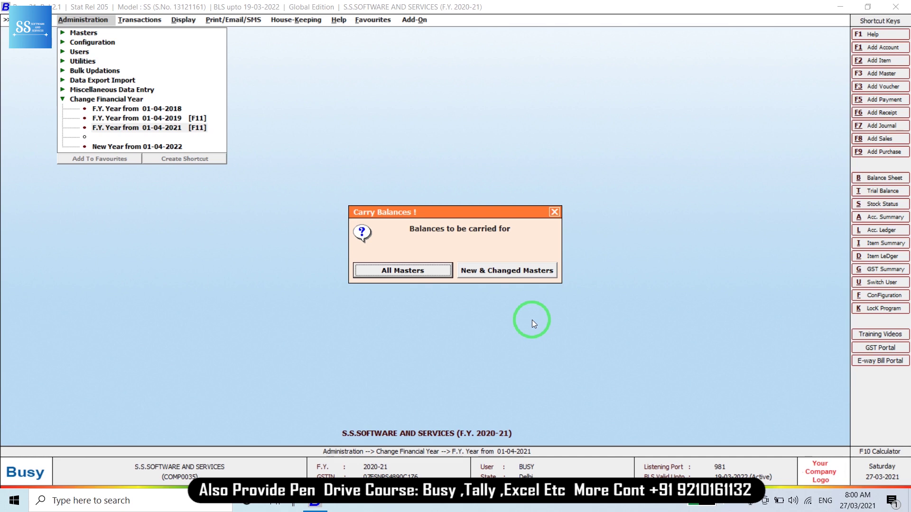
{"action": "key", "text": "Right"}
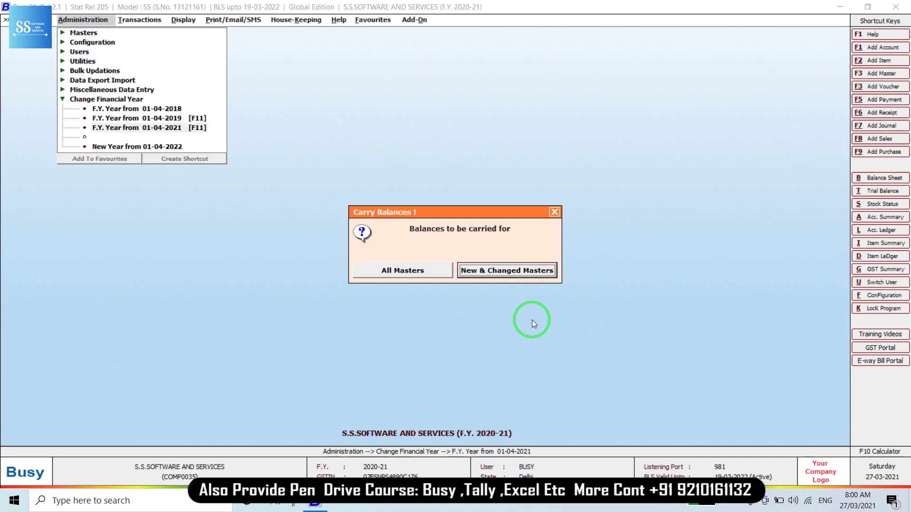
{"action": "key", "text": "Return"}
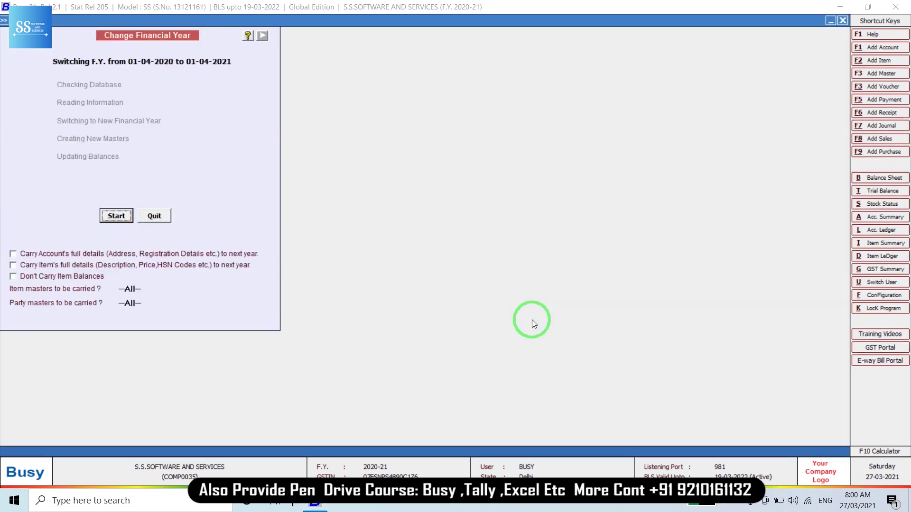
{"action": "left_click", "coordinate": [60, 256]}
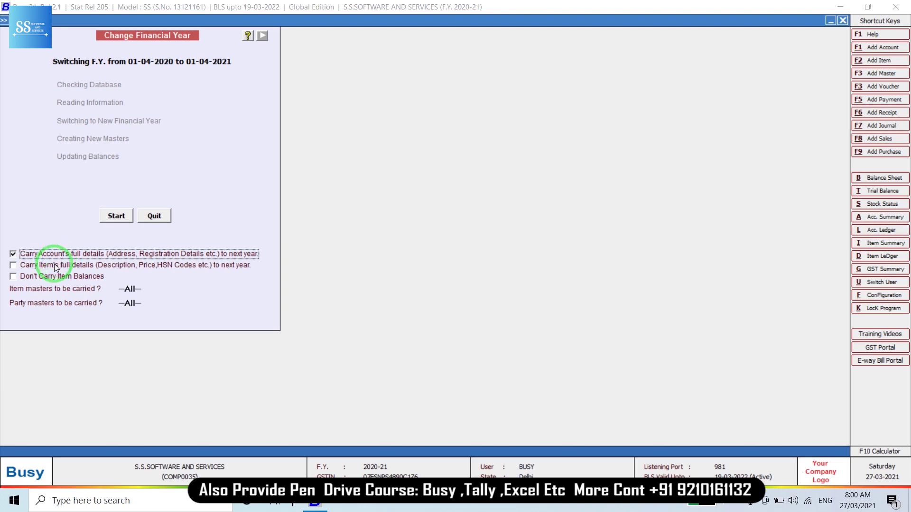
{"action": "left_click", "coordinate": [56, 268]}
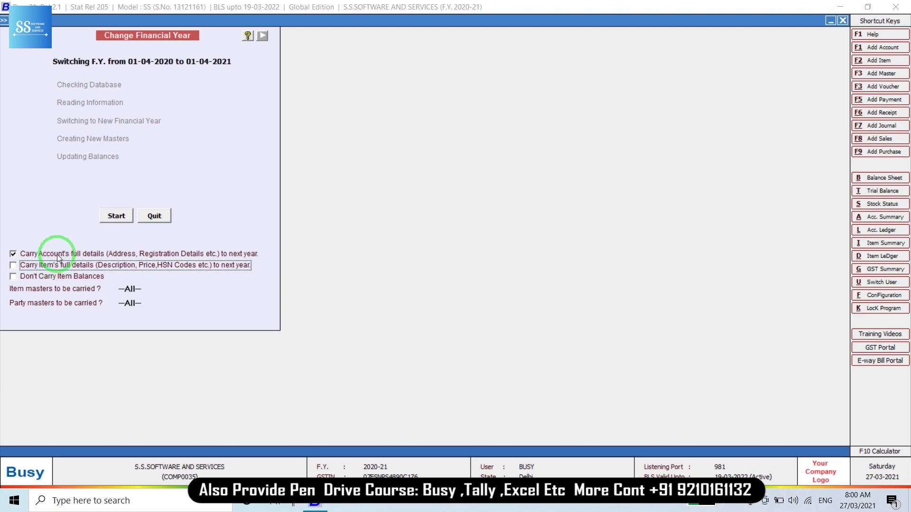
{"action": "left_click", "coordinate": [58, 257]}
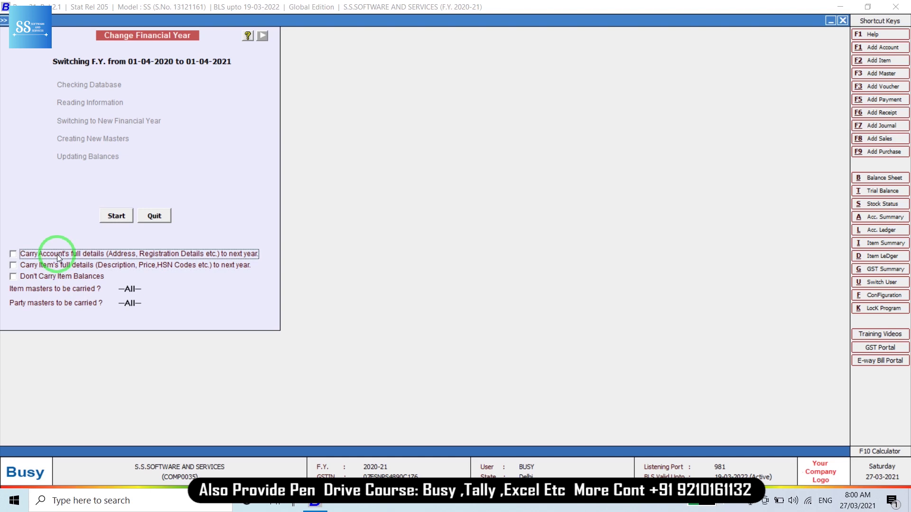
Run the switch from the 01-04-2020 to the 01-04-2021 financial year and close its completion message
{"action": "left_click", "coordinate": [107, 215]}
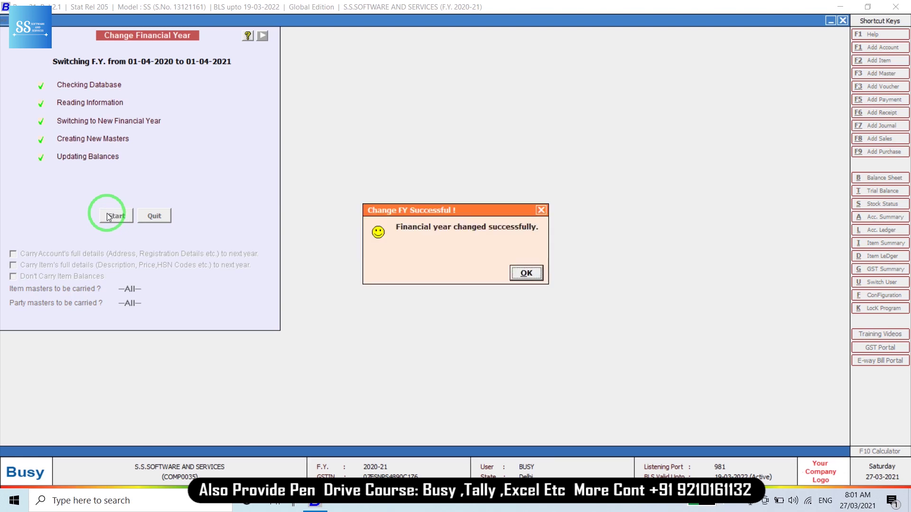
{"action": "key", "text": "Return"}
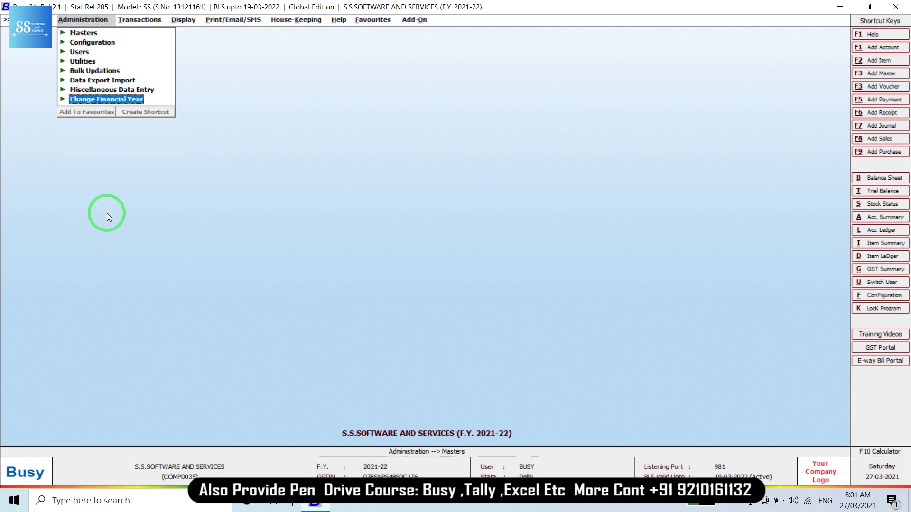
Open the CHAND COMPANY account master for modification and go to its opening balance
{"action": "key", "text": "Up"}
{"action": "key", "text": "Up"}
{"action": "key", "text": "Up"}
{"action": "key", "text": "Up"}
{"action": "key", "text": "Up"}
{"action": "key", "text": "Up"}
{"action": "key", "text": "Up"}
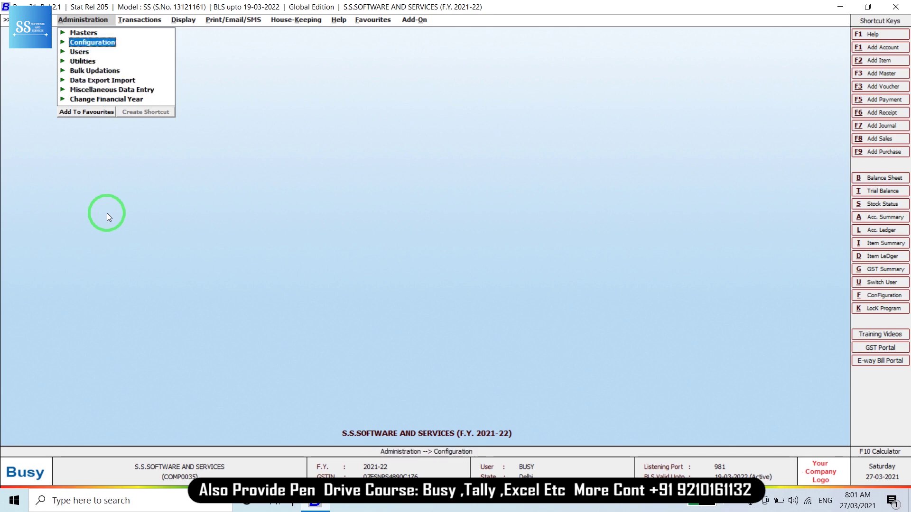
{"action": "key", "text": "Return"}
{"action": "key", "text": "Return"}
{"action": "key", "text": "Return"}
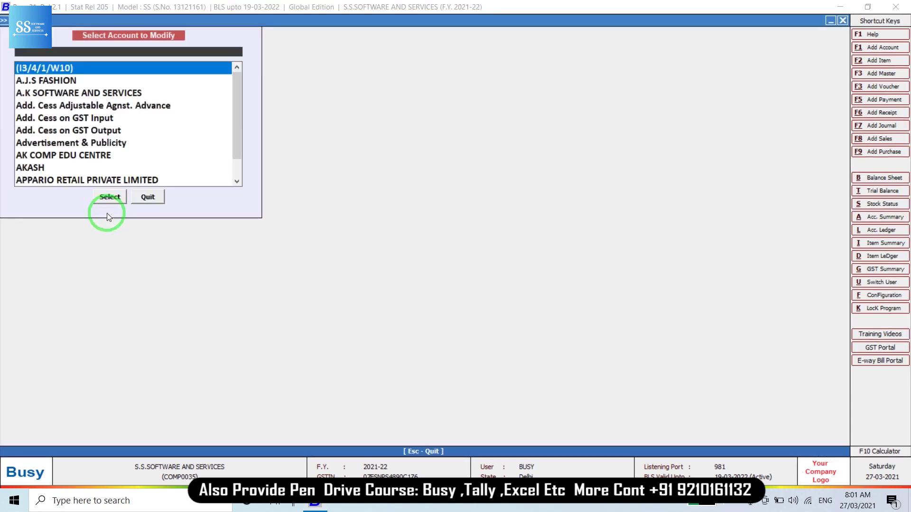
{"action": "type", "text": "ch"}
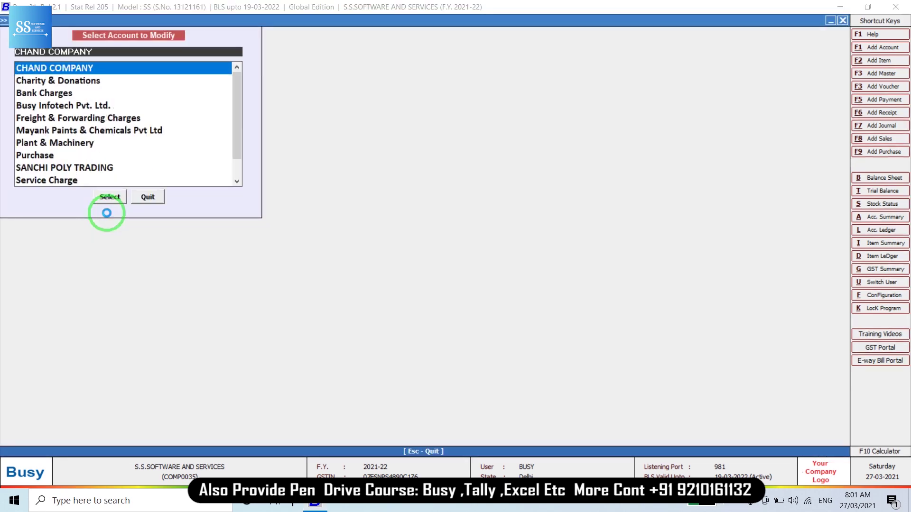
{"action": "key", "text": "Return"}
{"action": "key", "text": "Return"}
{"action": "key", "text": "Return"}
{"action": "key", "text": "Return"}
{"action": "key", "text": "Return"}
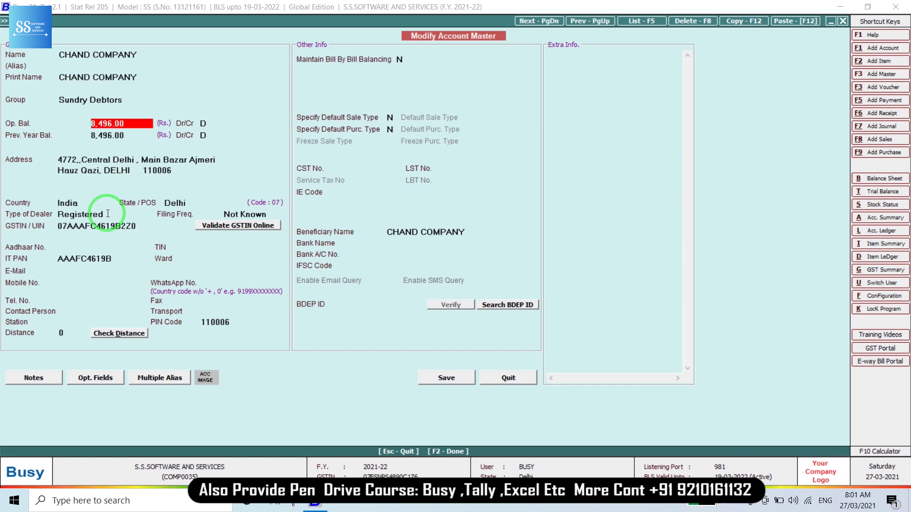
Try to change CHAND COMPANY's opening balance, and leave the account master without saving
{"action": "key", "text": "BackSpace"}
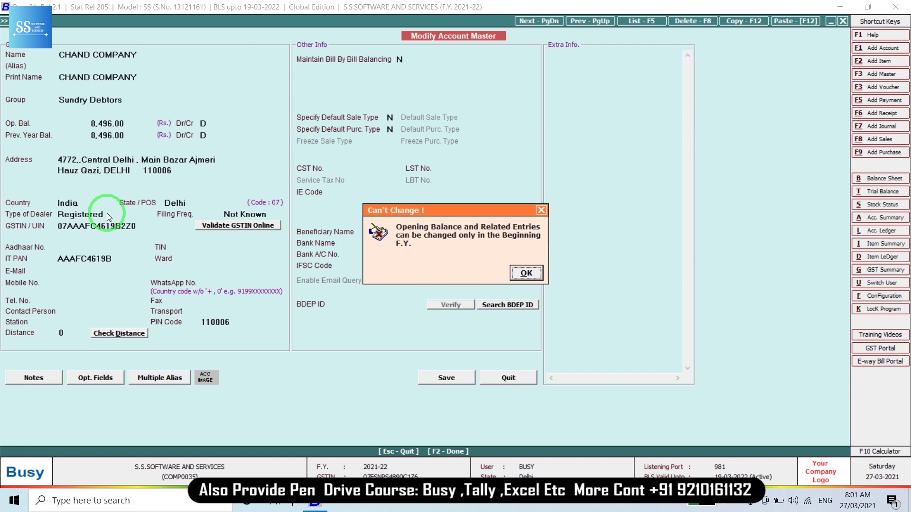
{"action": "key", "text": "Return"}
{"action": "key", "text": "Escape"}
{"action": "key", "text": "Return"}
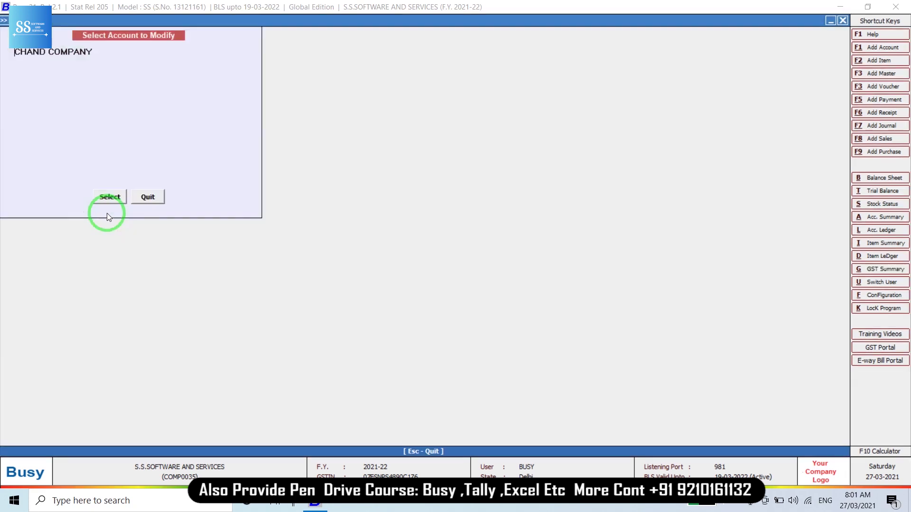
{"action": "key", "text": "Escape"}
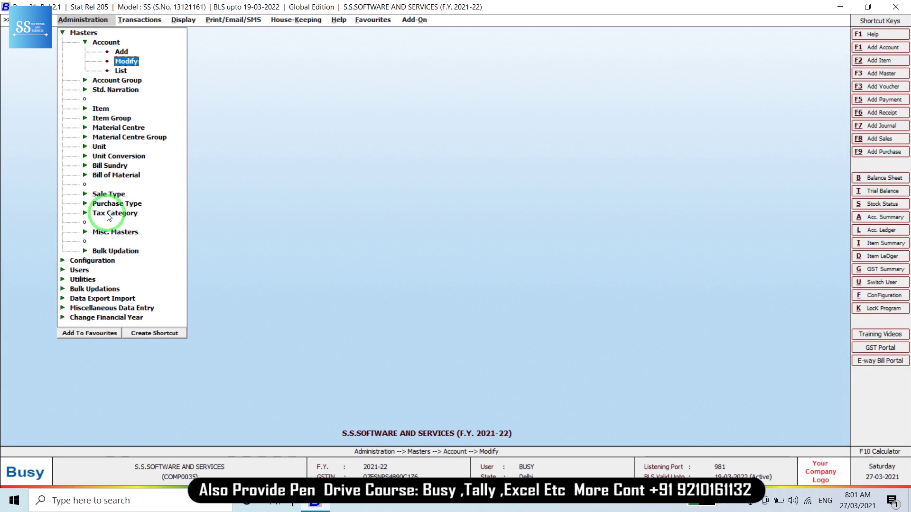
Run Update Master Balances for the 2021-22 financial year and close the process once it completes
{"action": "key", "text": "Right"}
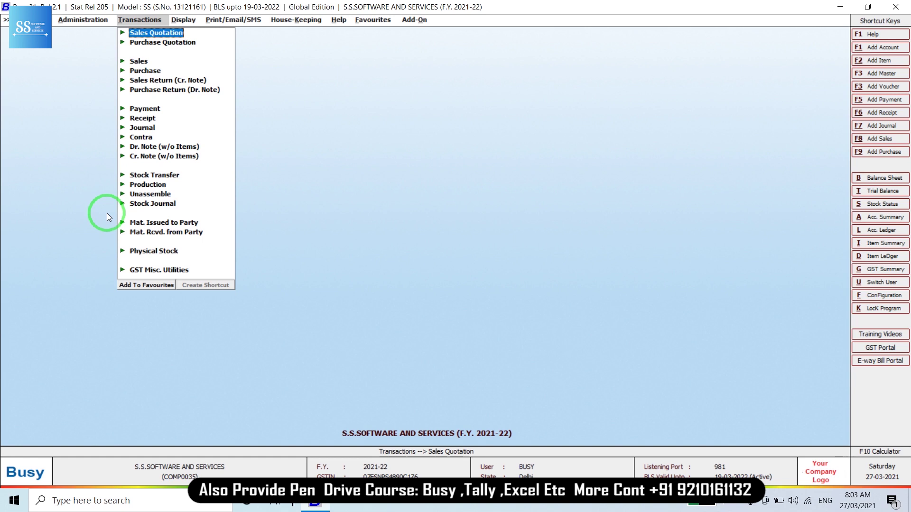
{"action": "key", "text": "Right"}
{"action": "key", "text": "Right"}
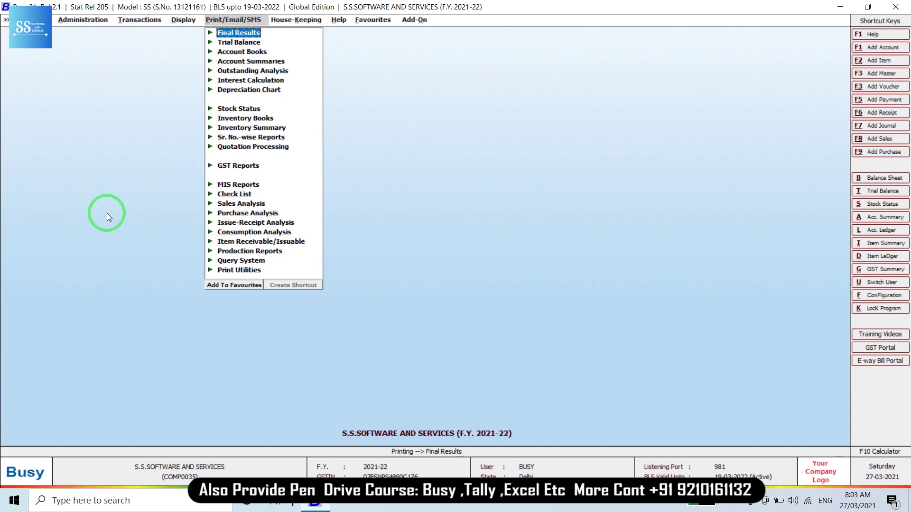
{"action": "key", "text": "Right"}
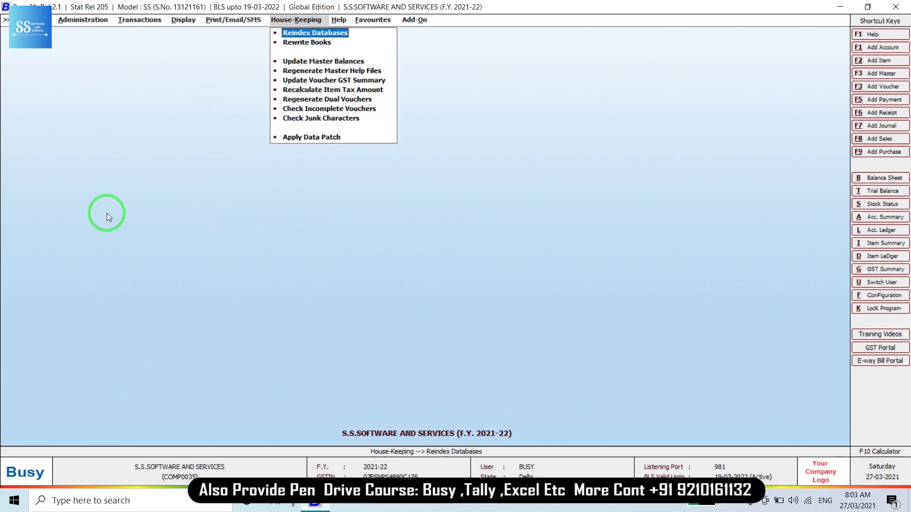
{"action": "key", "text": "Down"}
{"action": "key", "text": "Down"}
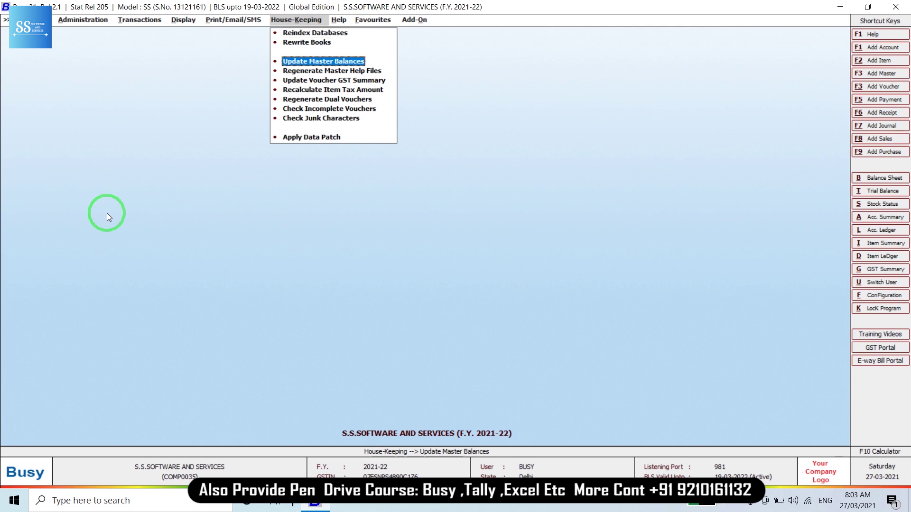
{"action": "key", "text": "Return"}
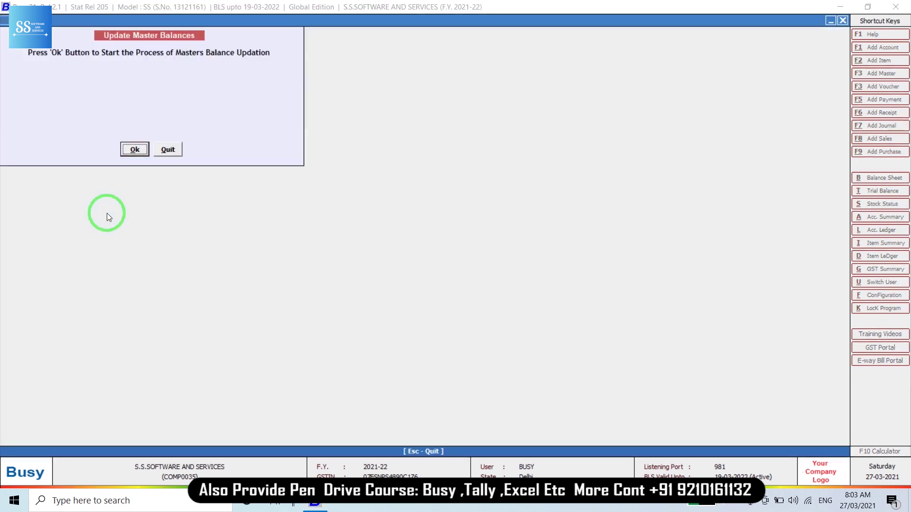
{"action": "key", "text": "Return"}
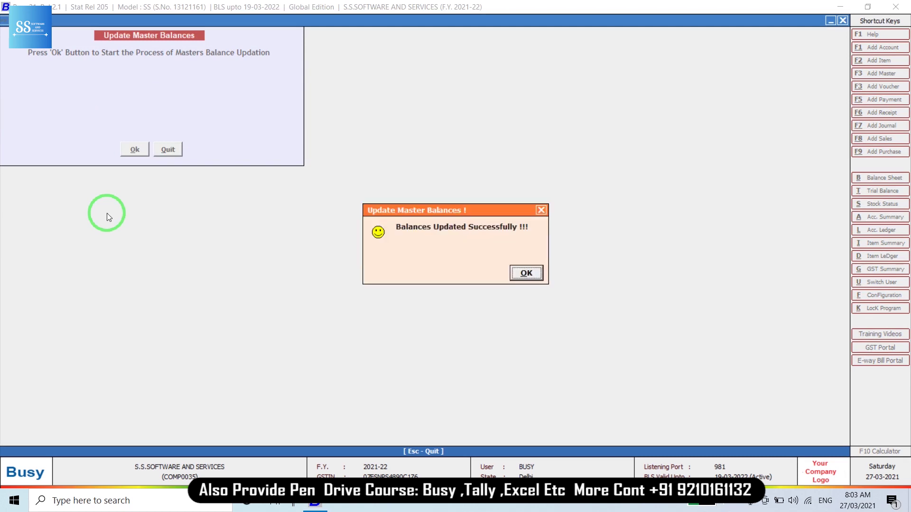
{"action": "key", "text": "Return"}
{"action": "key", "text": "Escape"}
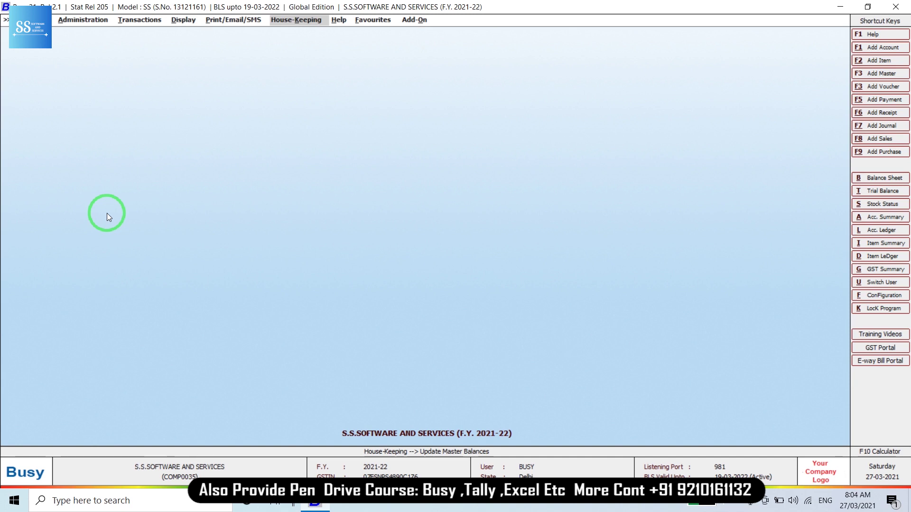
Open the Opening Trial - Mismatch from Prev. Yr. report options under Trial Balance
{"action": "key", "text": "Left"}
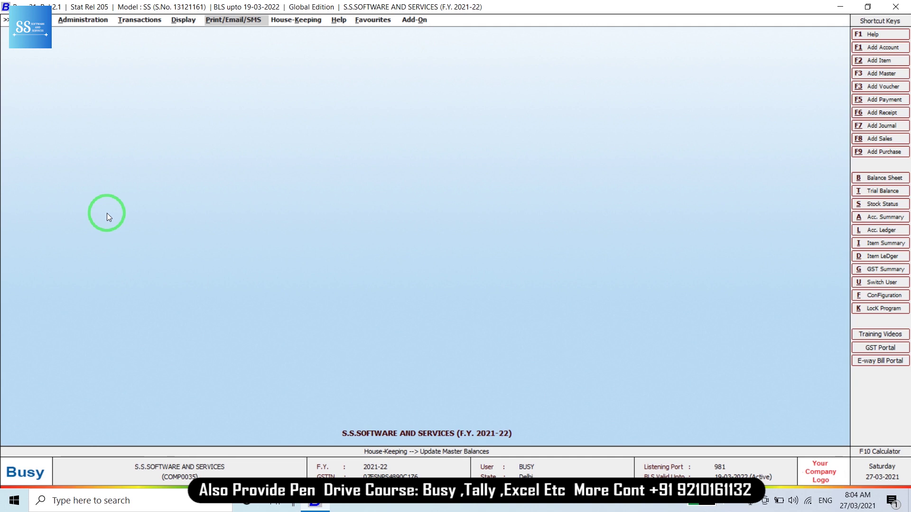
{"action": "key", "text": "Left"}
{"action": "key", "text": "Return"}
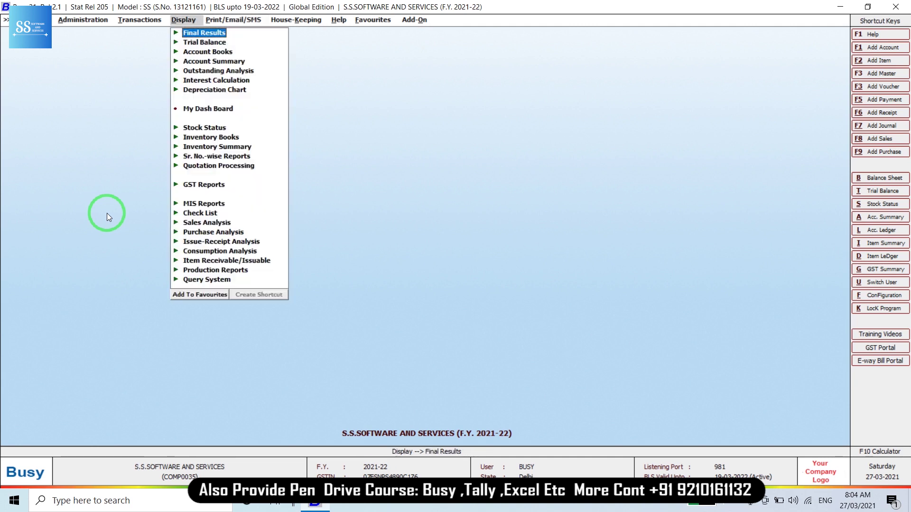
{"action": "key", "text": "Down"}
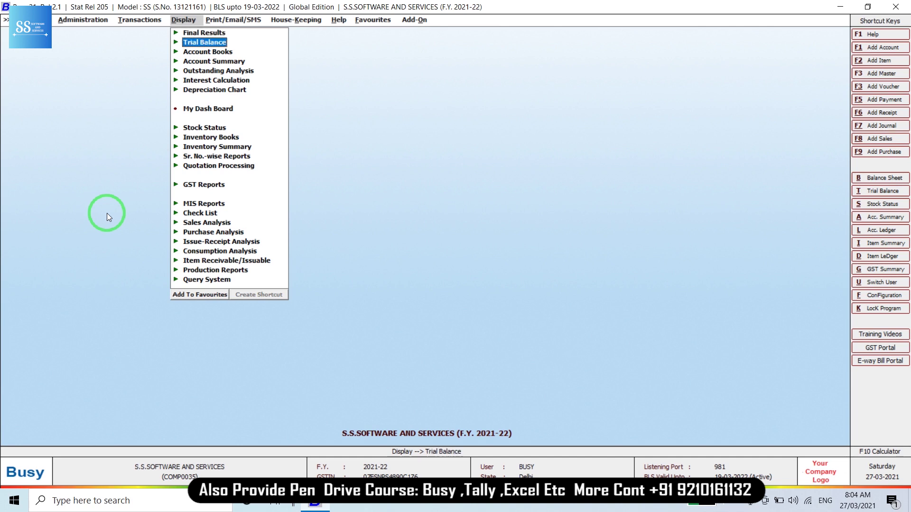
{"action": "key", "text": "Return"}
{"action": "key", "text": "Down"}
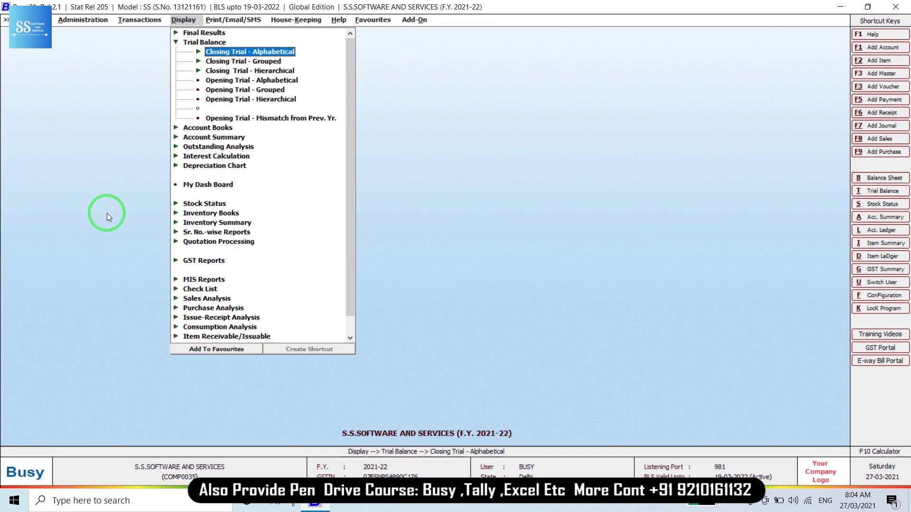
{"action": "key", "text": "Down"}
{"action": "key", "text": "Down"}
{"action": "key", "text": "Down"}
{"action": "key", "text": "Down"}
{"action": "key", "text": "Down"}
{"action": "key", "text": "Down"}
{"action": "key", "text": "Down"}
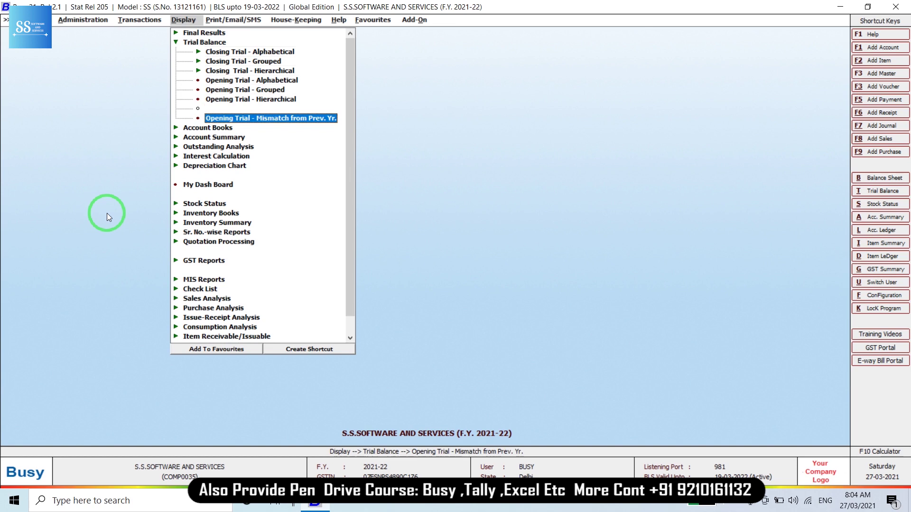
{"action": "key", "text": "Return"}
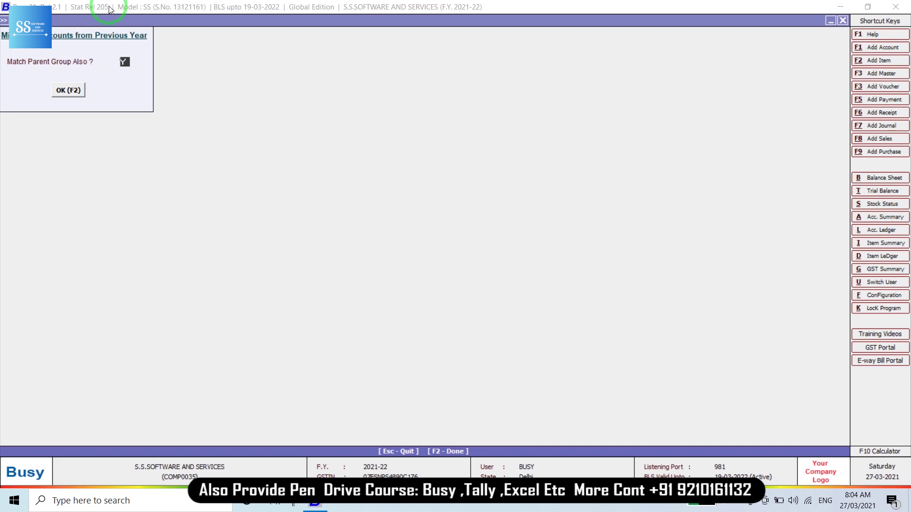
Generate the previous-year mismatch report with Match Parent Group Also set to Y, review the mismatched accounts, and leave the report
{"action": "key", "text": "Return"}
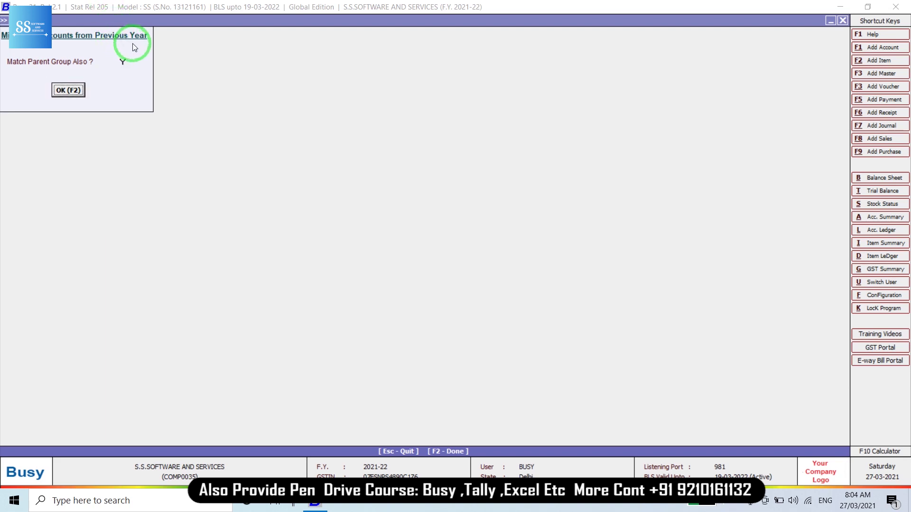
{"action": "key", "text": "Return"}
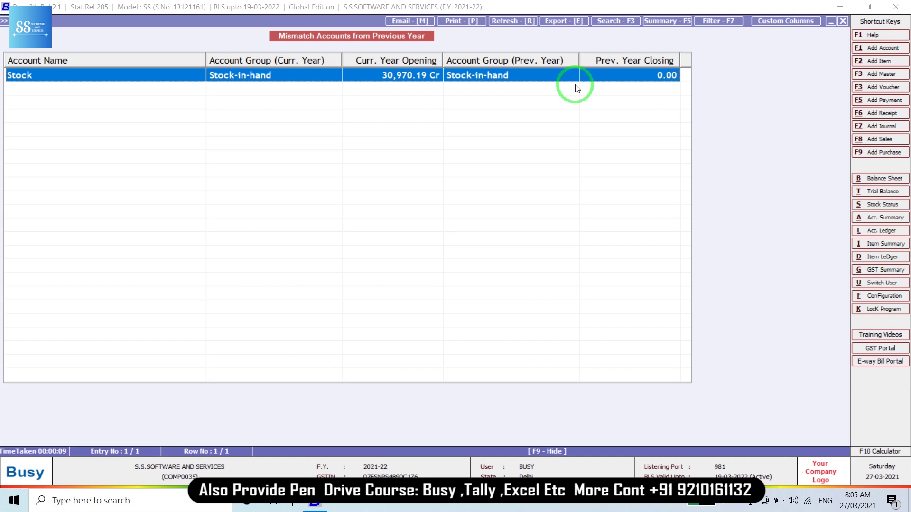
{"action": "key", "text": "Escape"}
{"action": "key", "text": "Escape"}
{"action": "key", "text": "Escape"}
{"action": "key", "text": "Escape"}
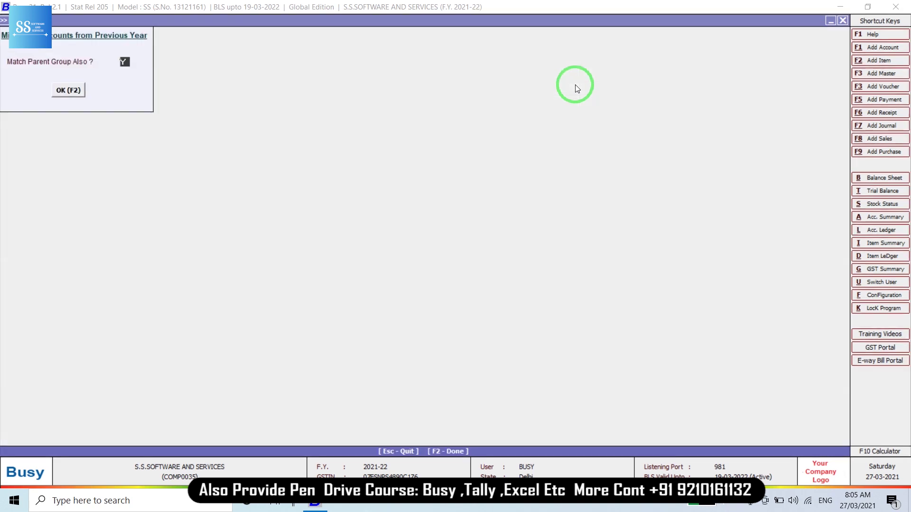
Start the creation of a new financial year from 01-04-2022
{"action": "key", "text": "Left"}
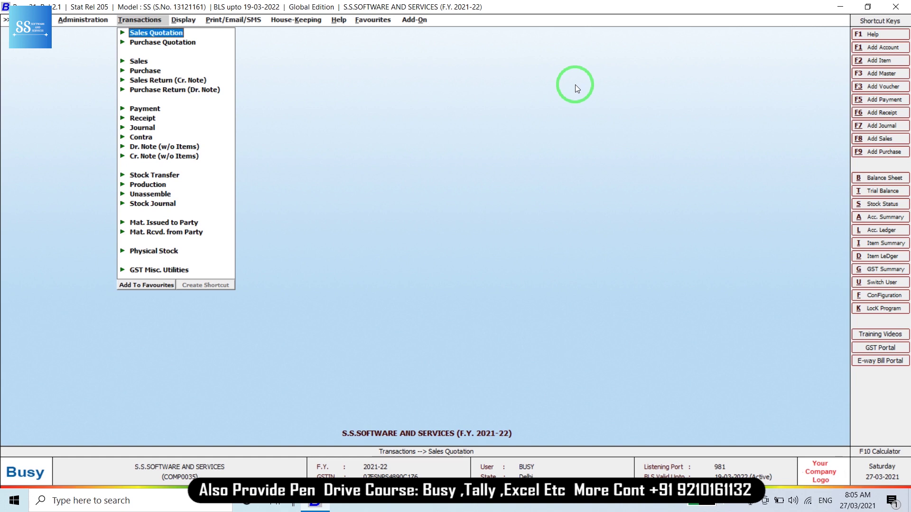
{"action": "key", "text": "Left"}
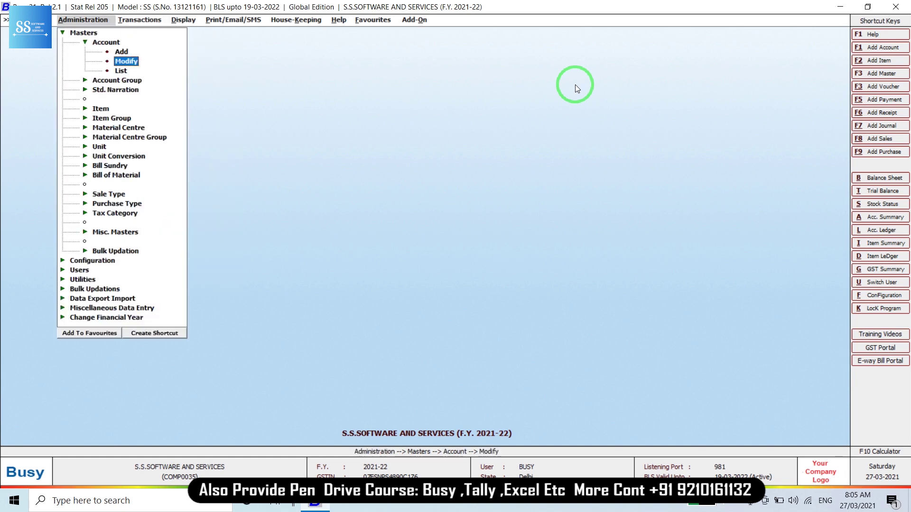
{"action": "key", "text": "Up"}
{"action": "key", "text": "Up"}
{"action": "key", "text": "Up"}
{"action": "key", "text": "Up"}
{"action": "key", "text": "Return"}
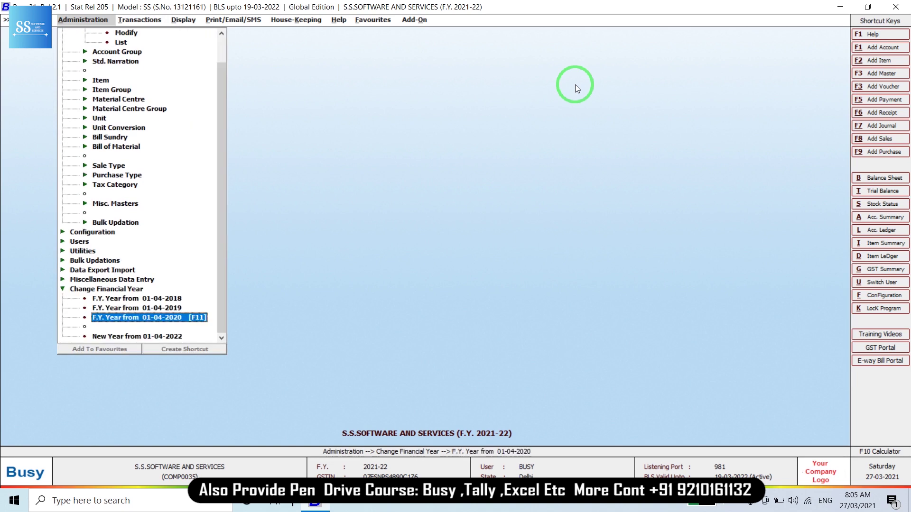
{"action": "key", "text": "Down"}
{"action": "key", "text": "Return"}
{"action": "key", "text": "Return"}
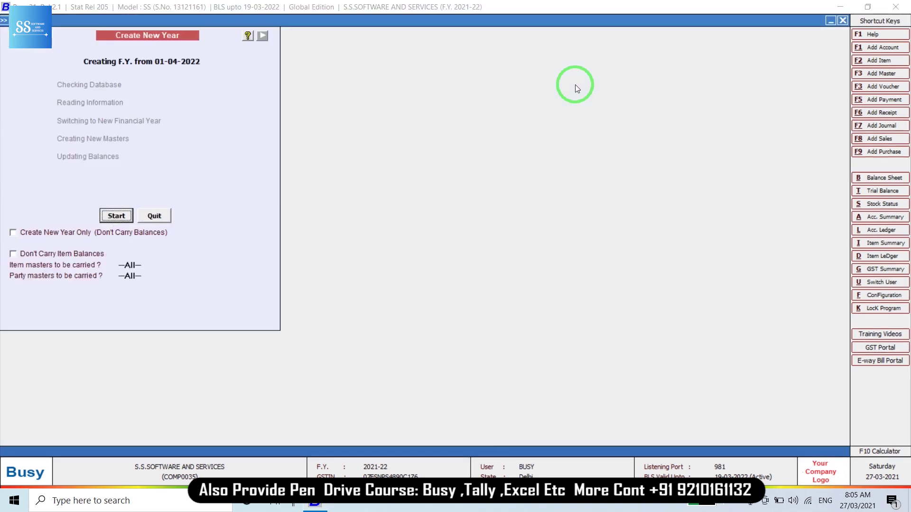
Create the 01-04-2022 financial year with Create New Year Only (Don't Carry Balances) enabled and close the completion message
{"action": "left_click", "coordinate": [87, 235]}
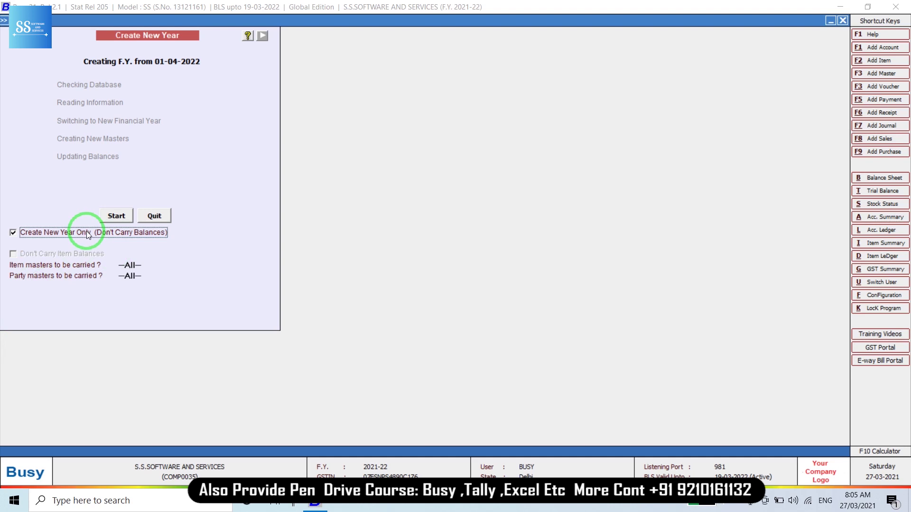
{"action": "left_click", "coordinate": [115, 209]}
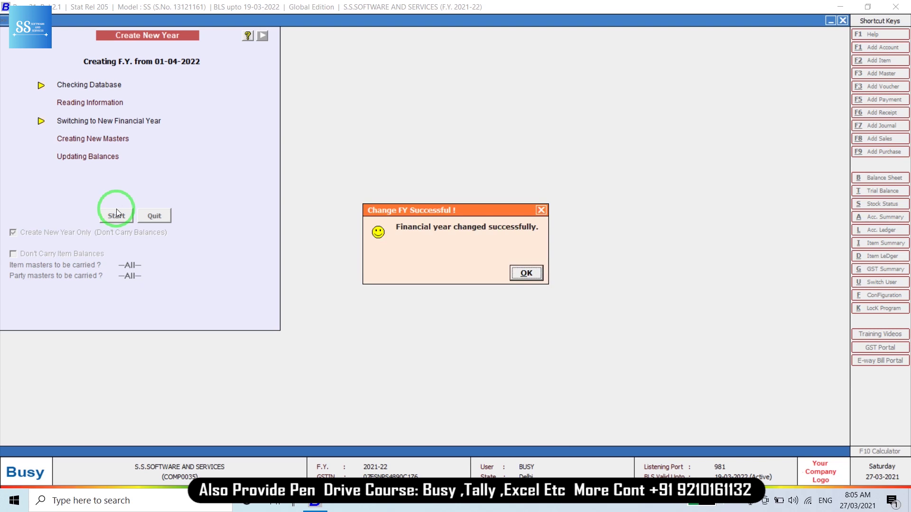
{"action": "key", "text": "Return"}
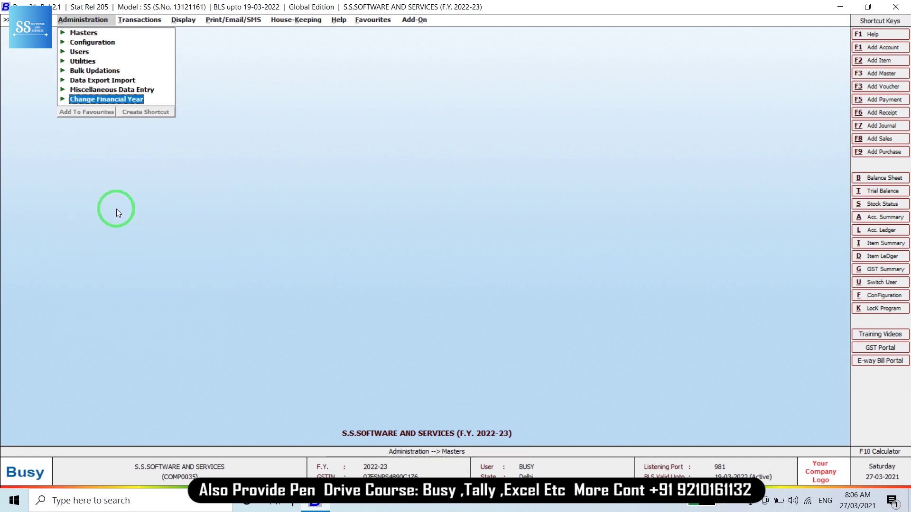
Close the open company and start the Delete Company/Single F.Y. command
{"action": "key", "text": "Left"}
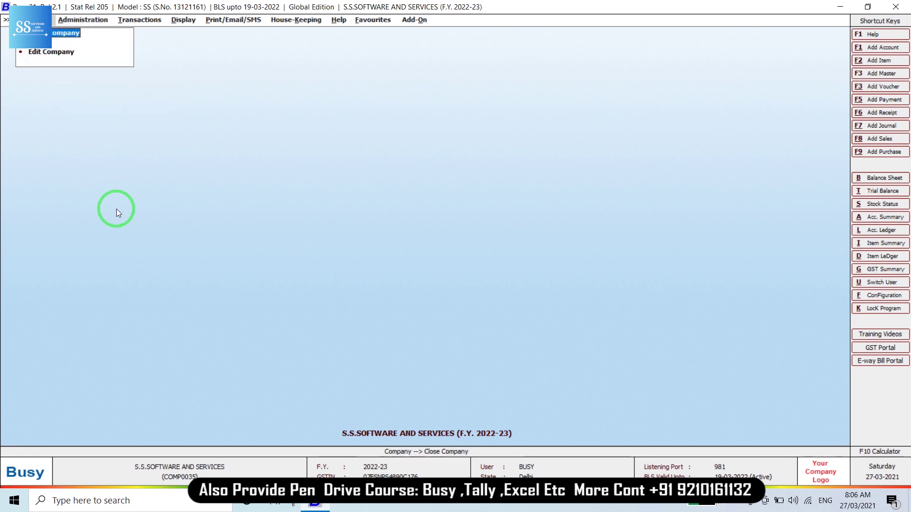
{"action": "key", "text": "Return"}
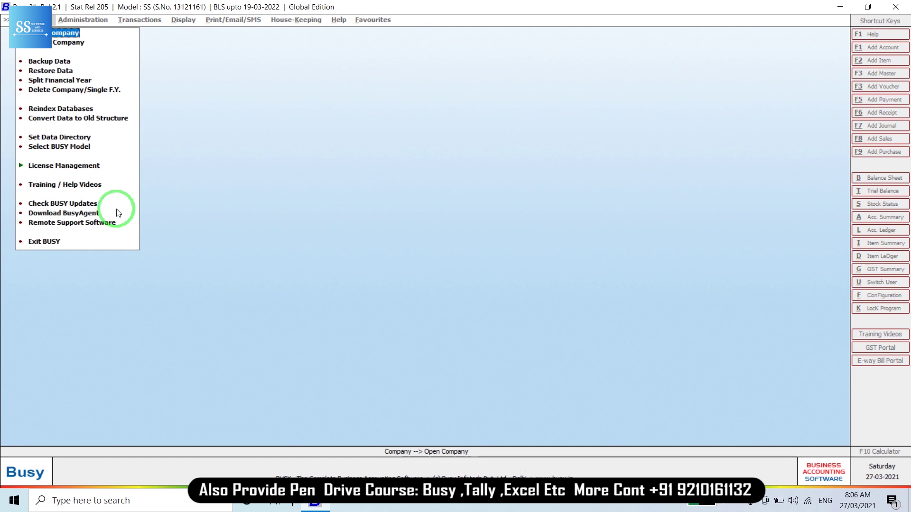
{"action": "key", "text": "Down"}
{"action": "key", "text": "Down"}
{"action": "key", "text": "Down"}
{"action": "key", "text": "Down"}
{"action": "key", "text": "Down"}
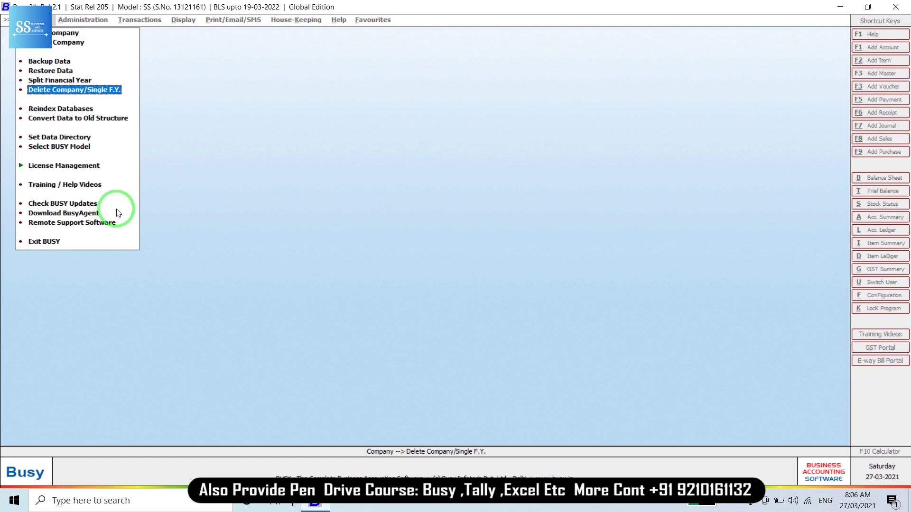
{"action": "key", "text": "Return"}
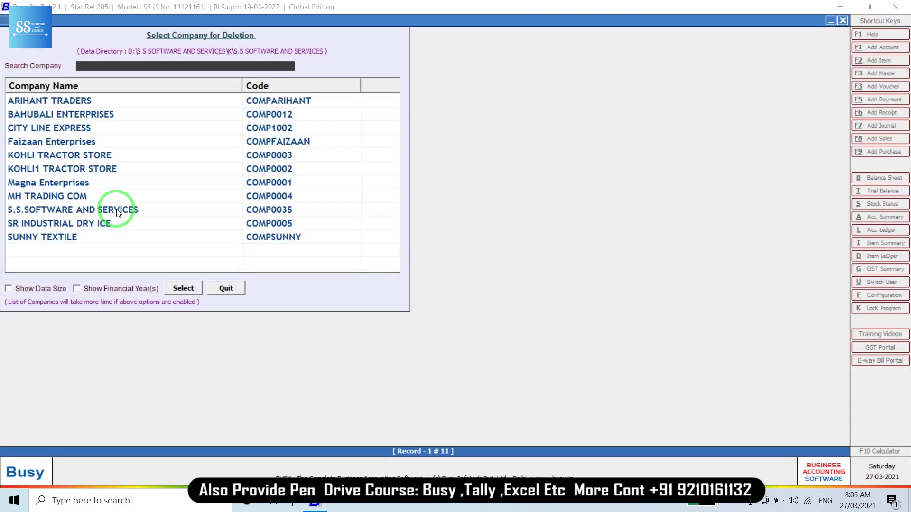
{"action": "key", "text": "Down"}
{"action": "key", "text": "Down"}
{"action": "key", "text": "Down"}
{"action": "key", "text": "Down"}
{"action": "key", "text": "Down"}
{"action": "key", "text": "Down"}
{"action": "key", "text": "Down"}
{"action": "key", "text": "Down"}
{"action": "key", "text": "Down"}
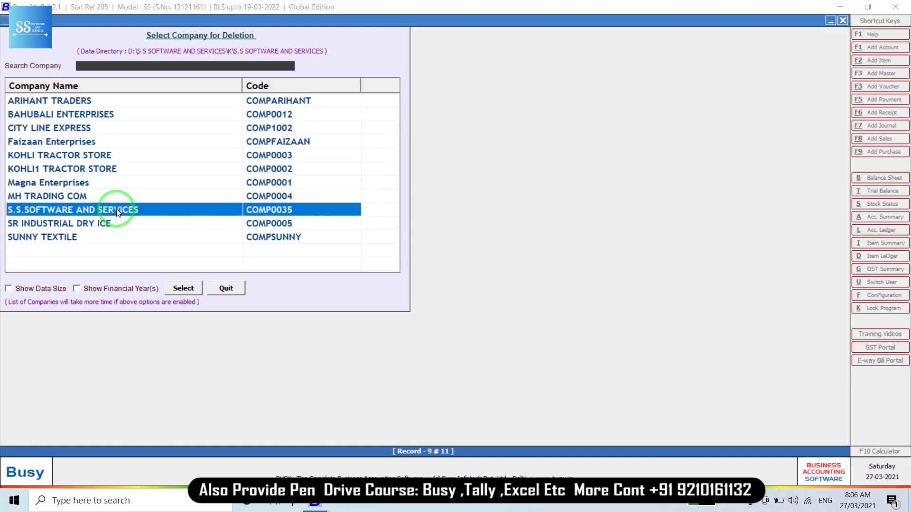
{"action": "key", "text": "Return"}
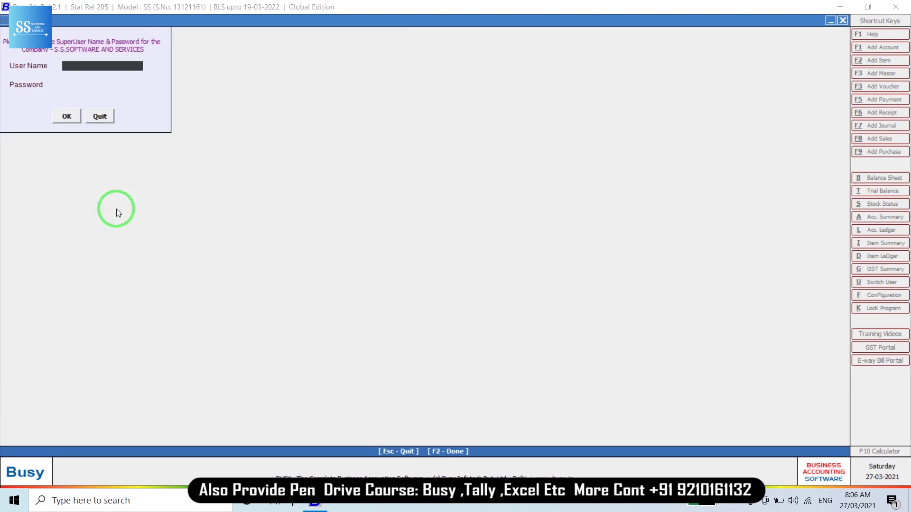
{"action": "key", "text": "Escape"}
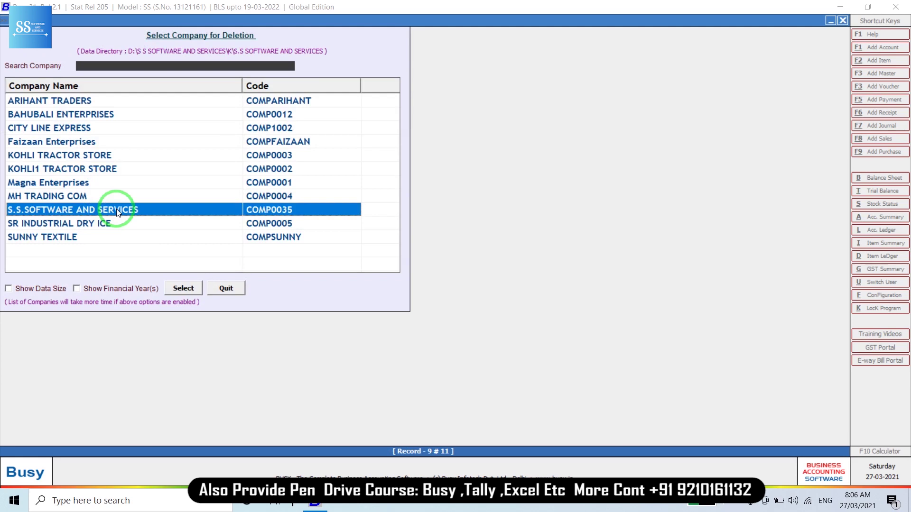
Show the financial years in the company deletion list and select S.S.SOFTWARE AND SERVICES for deletion
{"action": "left_click", "coordinate": [117, 289]}
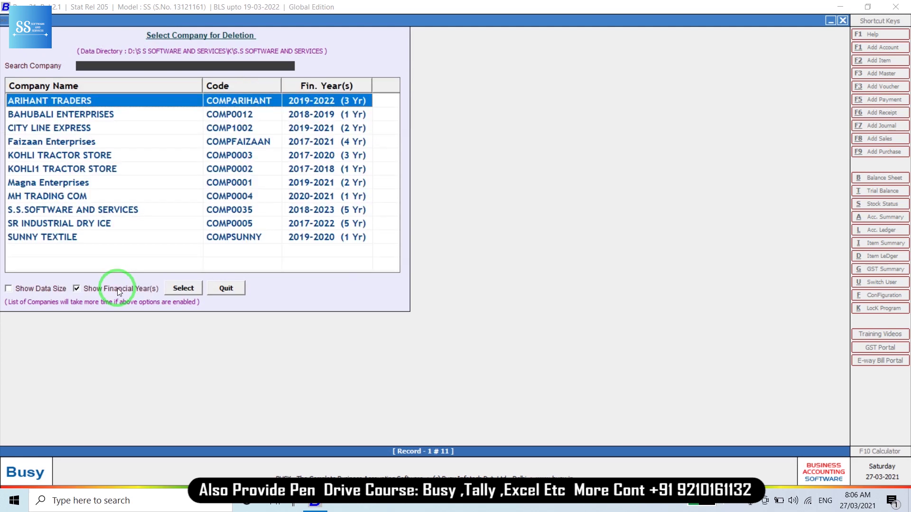
{"action": "left_click", "coordinate": [340, 211]}
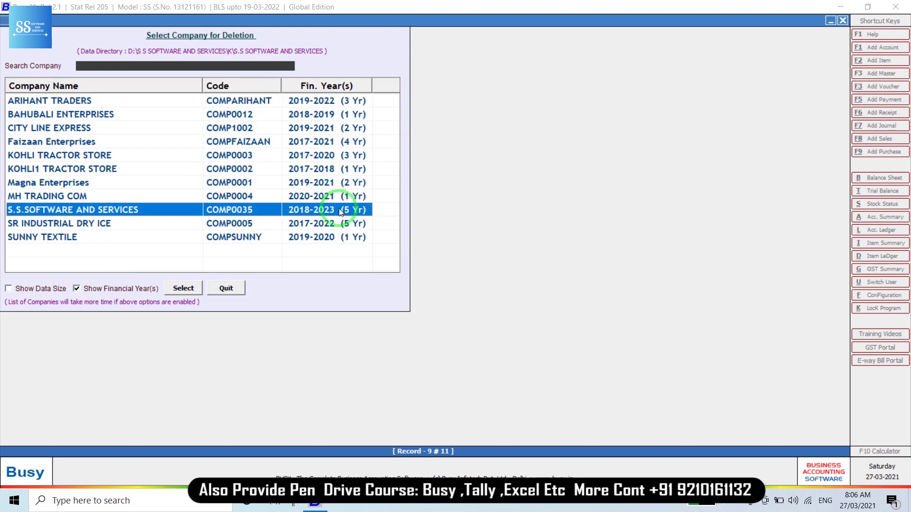
{"action": "double_click", "coordinate": [340, 211]}
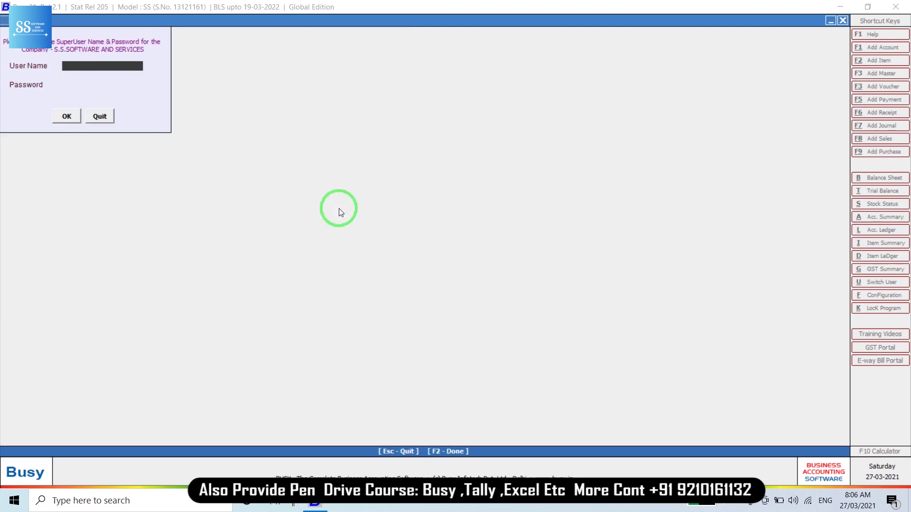
Enter the superuser name BUSY and the account password to authorize deletion for S.S.SOFTWARE AND SERVICES
{"action": "type", "text": "BUSY"}
{"action": "key", "text": "Return"}
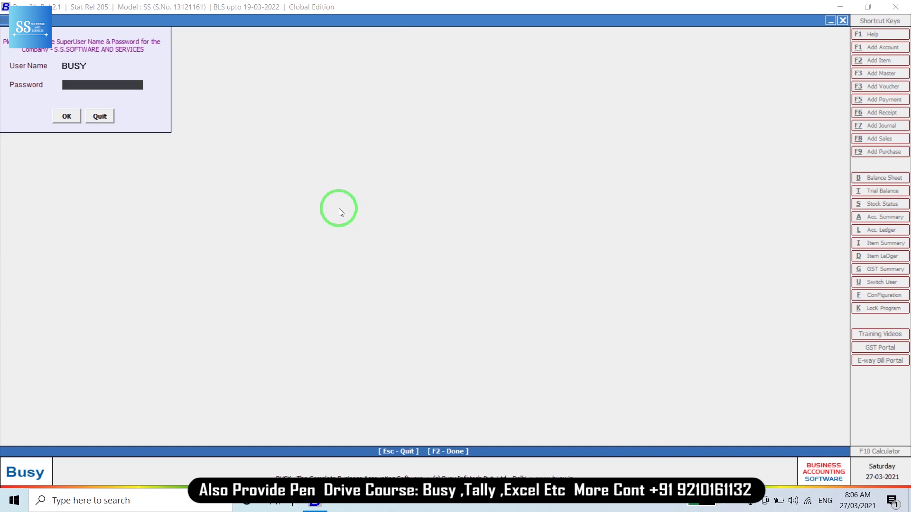
{"action": "type", "text": "**********"}
{"action": "key", "text": "Return"}
{"action": "double_click", "coordinate": [339, 210]}
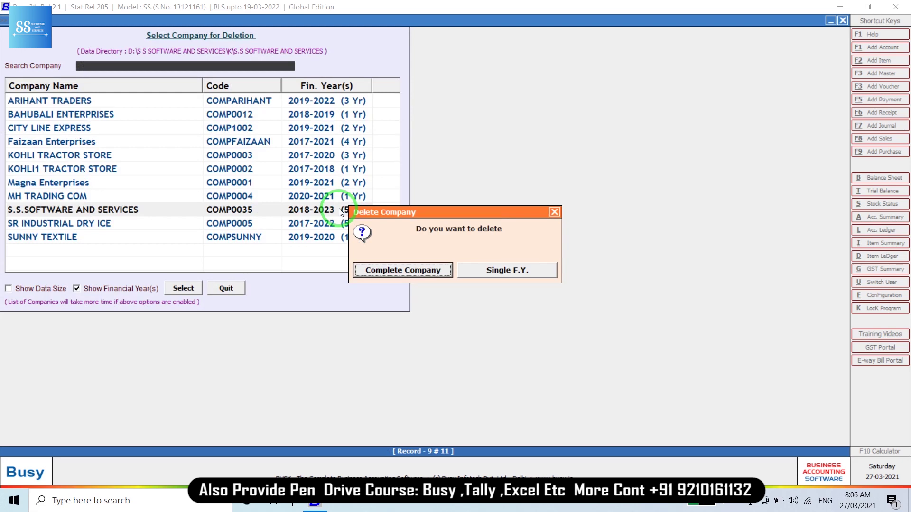
Delete the single financial year 2022-2023 from S.S.SOFTWARE AND SERVICES, confirm the deletion and dismiss the completion message
{"action": "key", "text": "Right"}
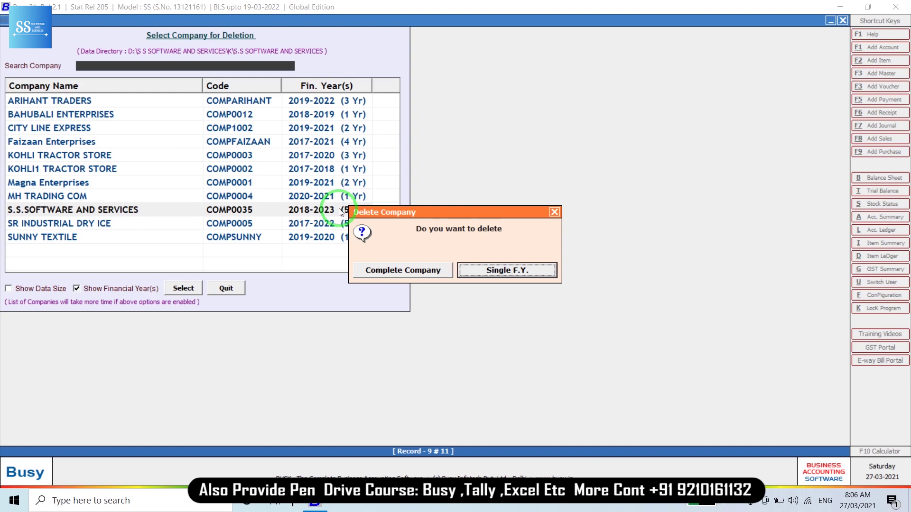
{"action": "key", "text": "Return"}
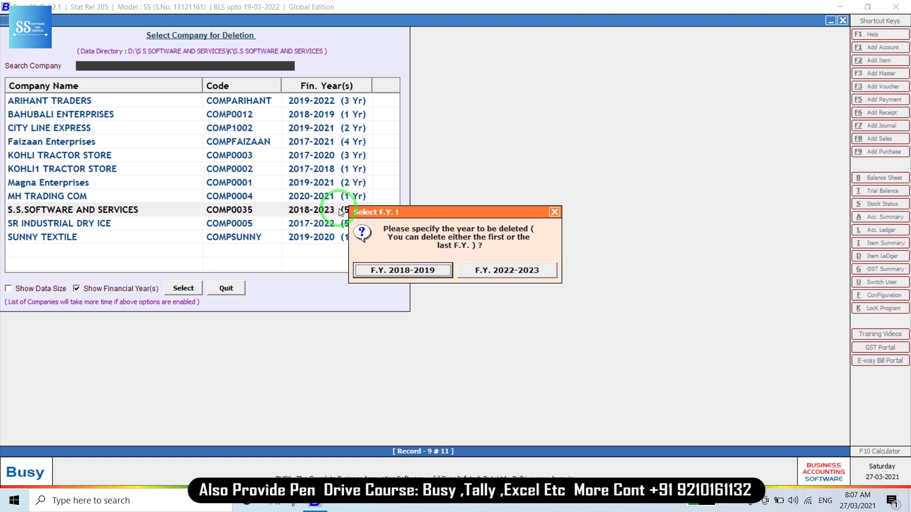
{"action": "key", "text": "Right"}
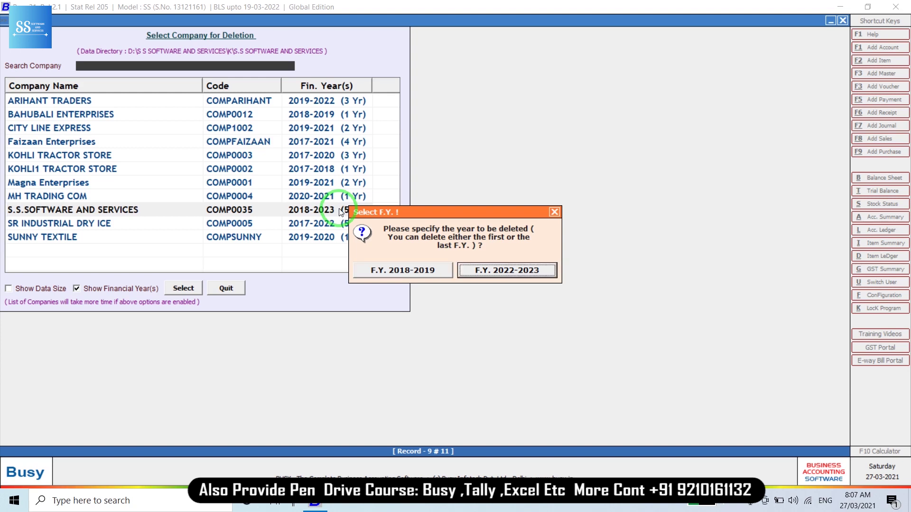
{"action": "key", "text": "Return"}
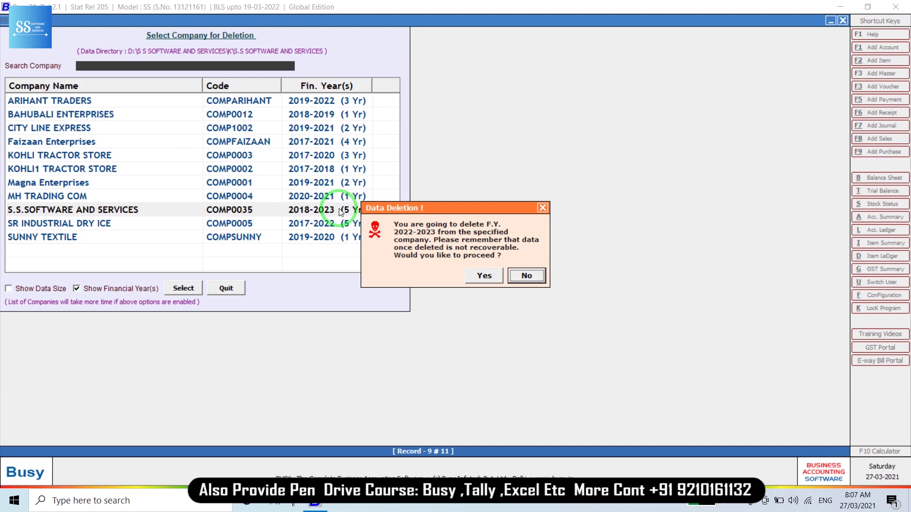
{"action": "key", "text": "Left"}
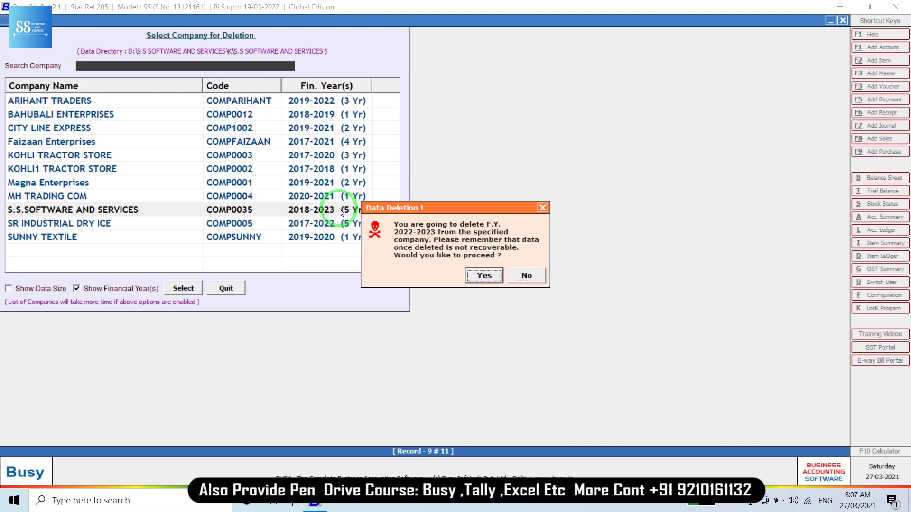
{"action": "key", "text": "Return"}
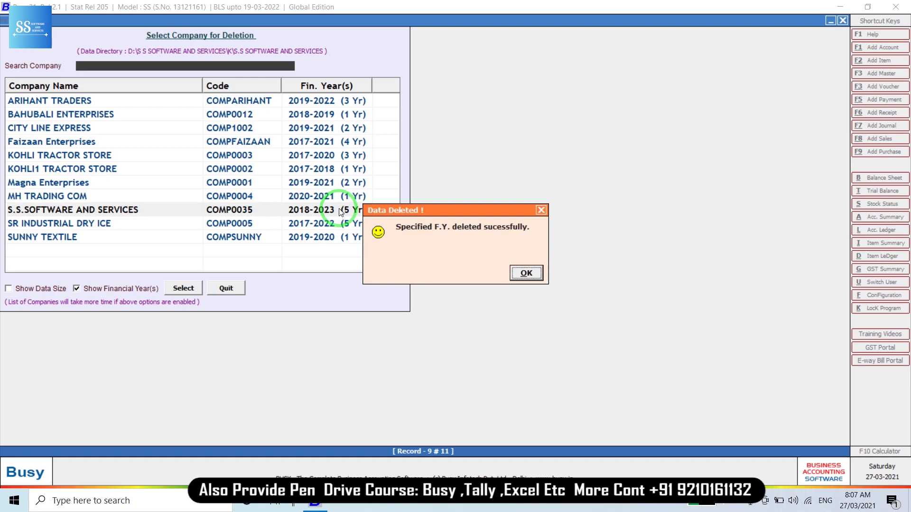
{"action": "key", "text": "Return"}
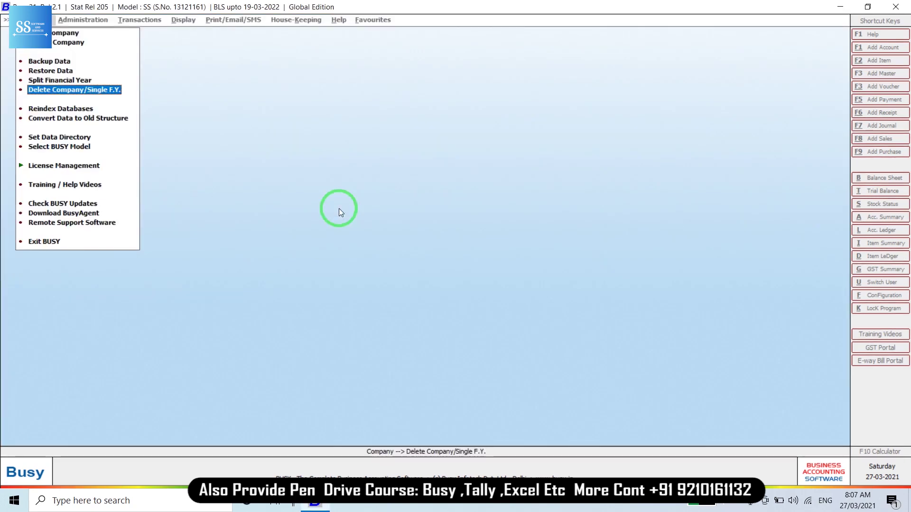
Bring up the company list for opening a company and show each company's financial years
{"action": "key", "text": "Up"}
{"action": "key", "text": "Up"}
{"action": "key", "text": "Up"}
{"action": "key", "text": "Up"}
{"action": "key", "text": "Up"}
{"action": "key", "text": "Return"}
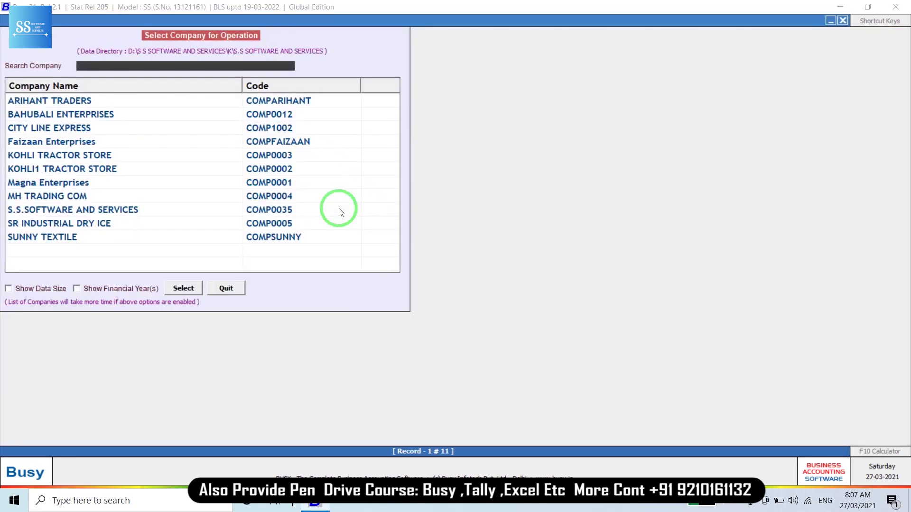
{"action": "left_click", "coordinate": [125, 290]}
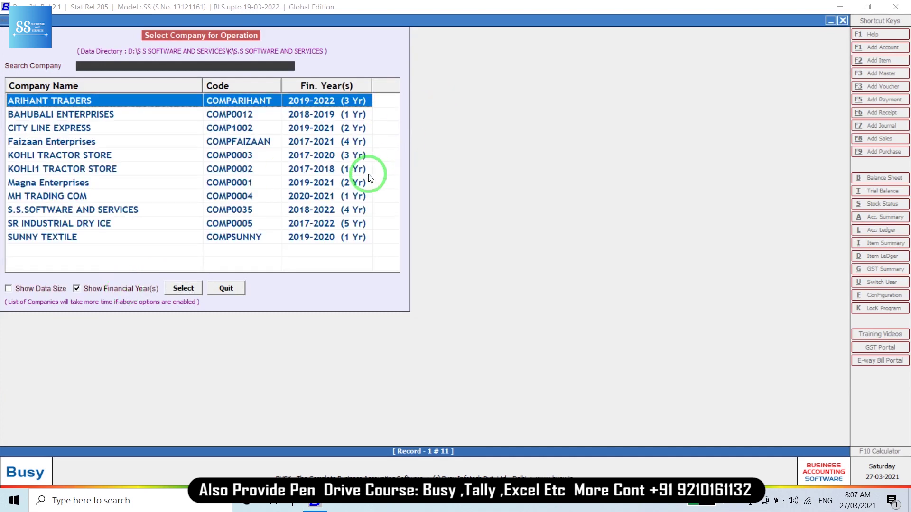
Open S.S.SOFTWARE AND SERVICES from the list and log in to the company
{"action": "left_click", "coordinate": [339, 211]}
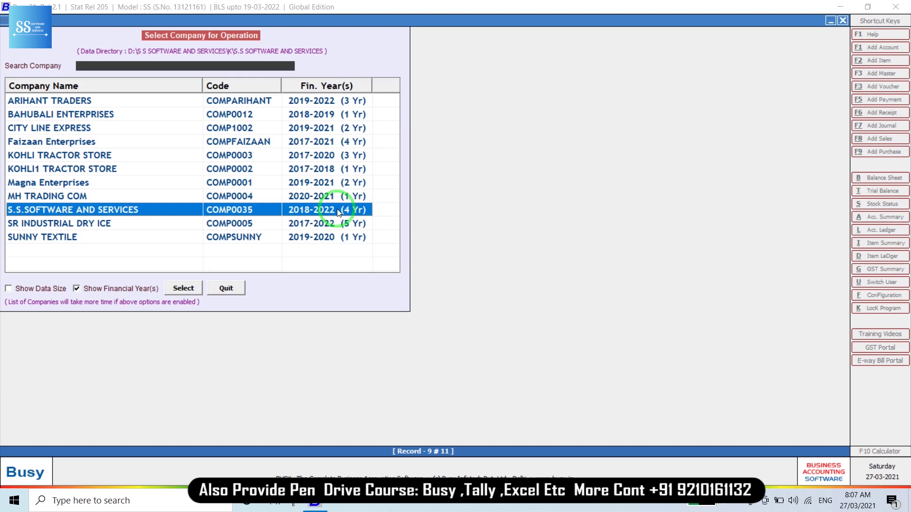
{"action": "double_click", "coordinate": [340, 211]}
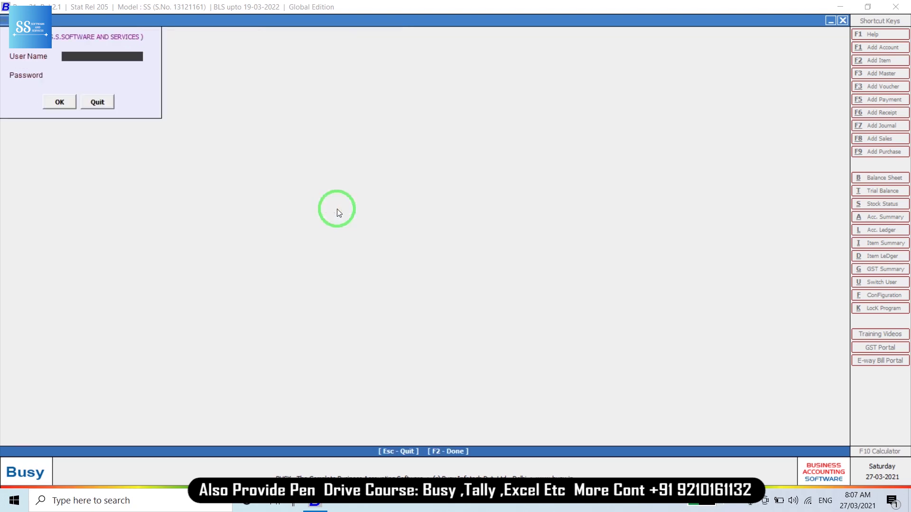
{"action": "key", "text": "Return"}
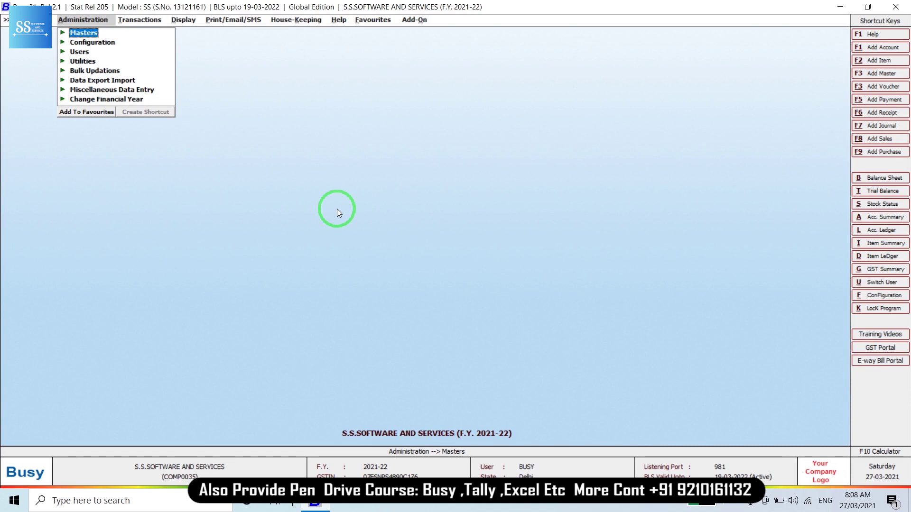
Open the CHAND COMPANY account master for modification and examine its opening balance for 2021-22
{"action": "key", "text": "Return"}
{"action": "key", "text": "Return"}
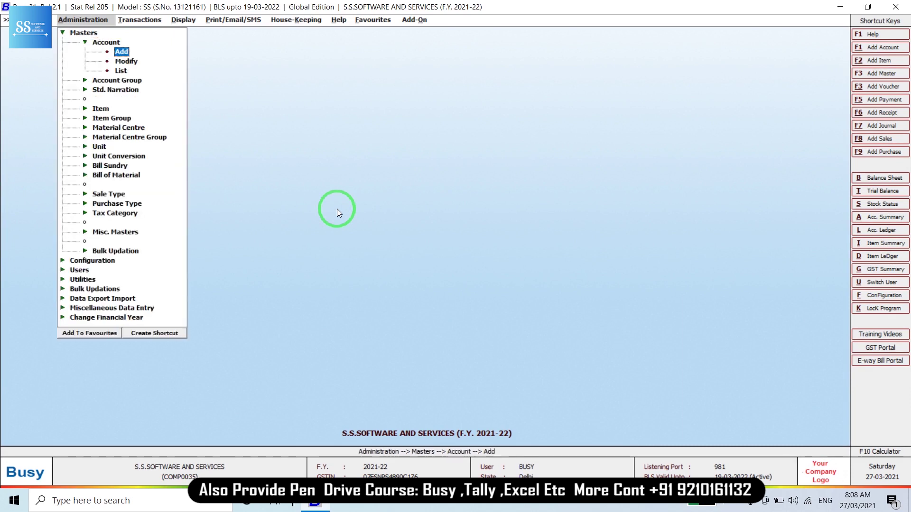
{"action": "key", "text": "Return"}
{"action": "type", "text": "CH"}
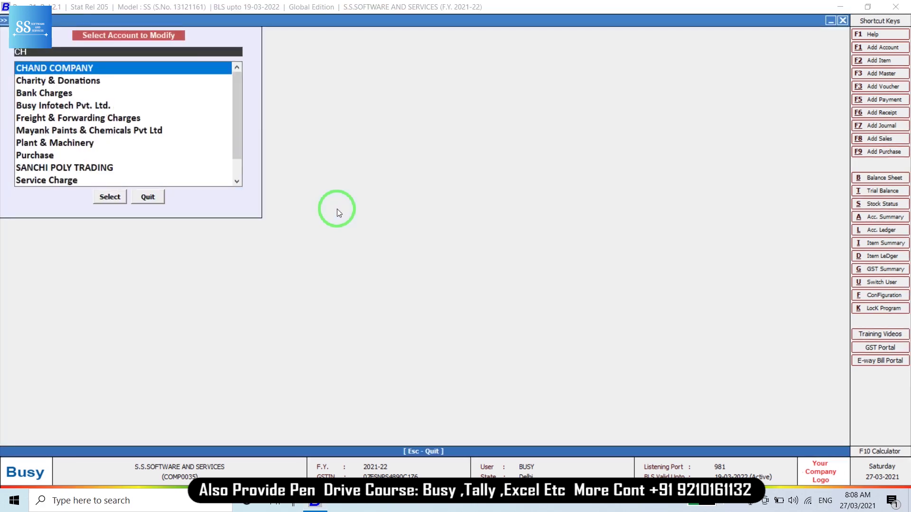
{"action": "key", "text": "Return"}
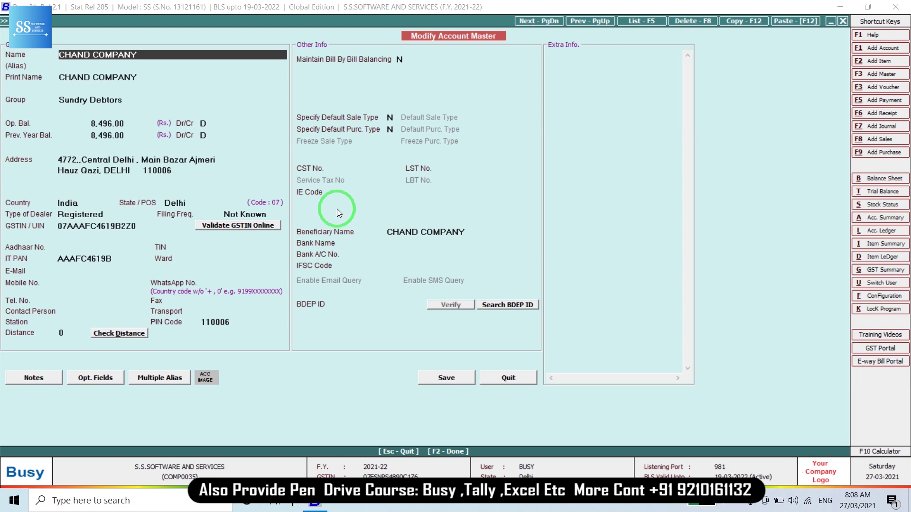
{"action": "key", "text": "Return"}
{"action": "key", "text": "Return"}
{"action": "key", "text": "Return"}
{"action": "key", "text": "Return"}
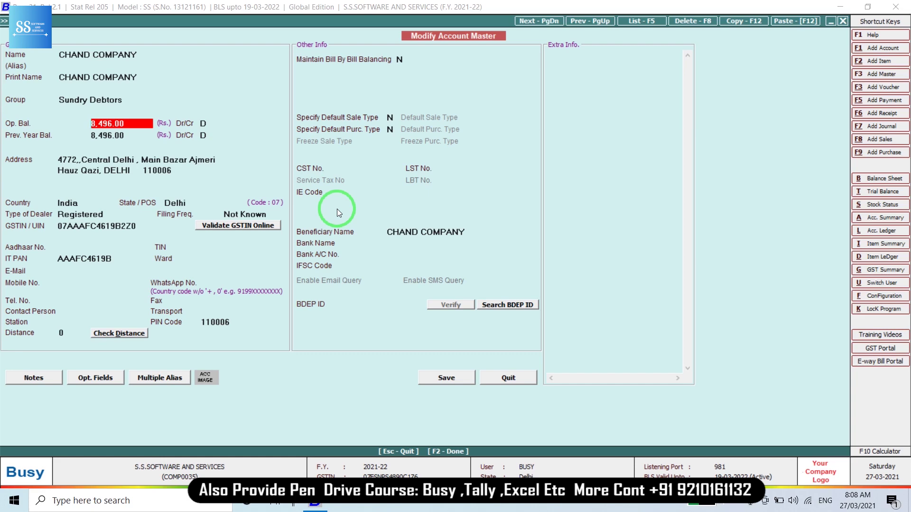
Quit the CHAND COMPANY account master without saving and close the open company
{"action": "key", "text": "Escape"}
{"action": "key", "text": "Return"}
{"action": "key", "text": "Escape"}
{"action": "key", "text": "Escape"}
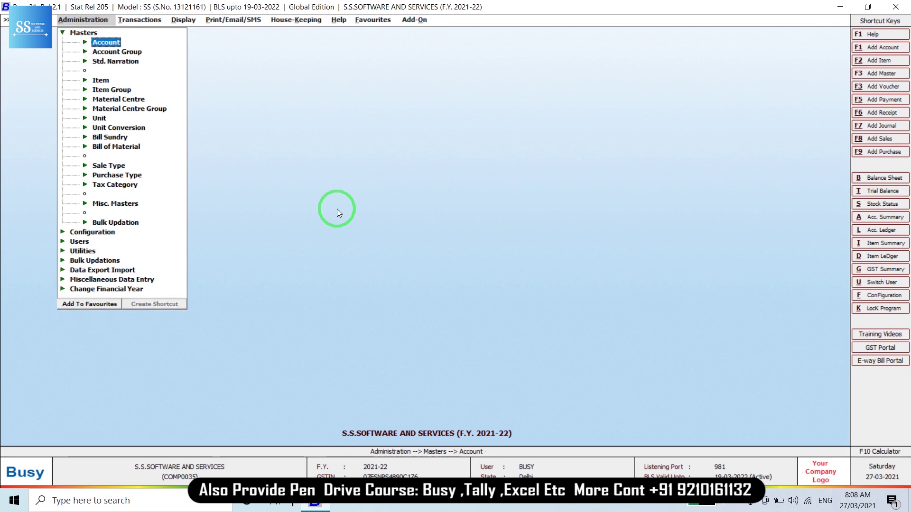
{"action": "key", "text": "Escape"}
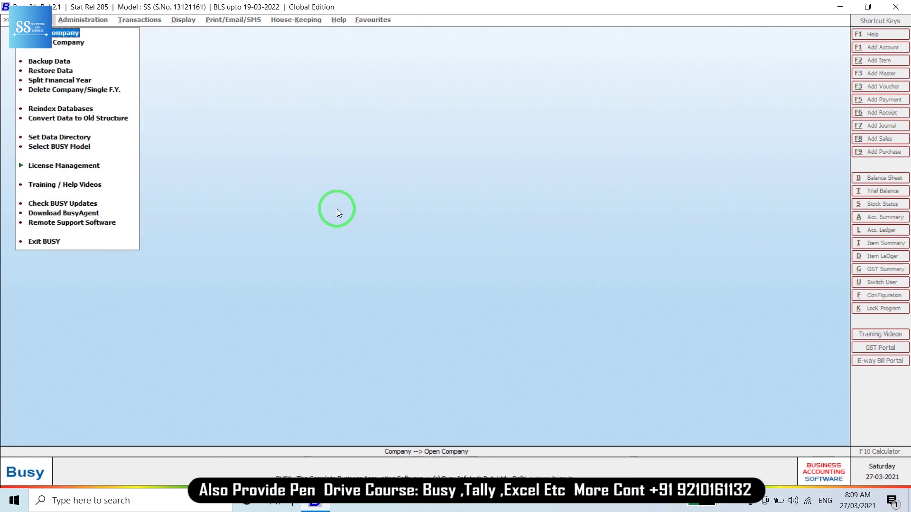
Start the Split Financial Year command and select S.S.SOFTWARE AND SERVICES (COMP0035) as the company for splitting
{"action": "key", "text": "Down"}
{"action": "key", "text": "Down"}
{"action": "key", "text": "Down"}
{"action": "key", "text": "Down"}
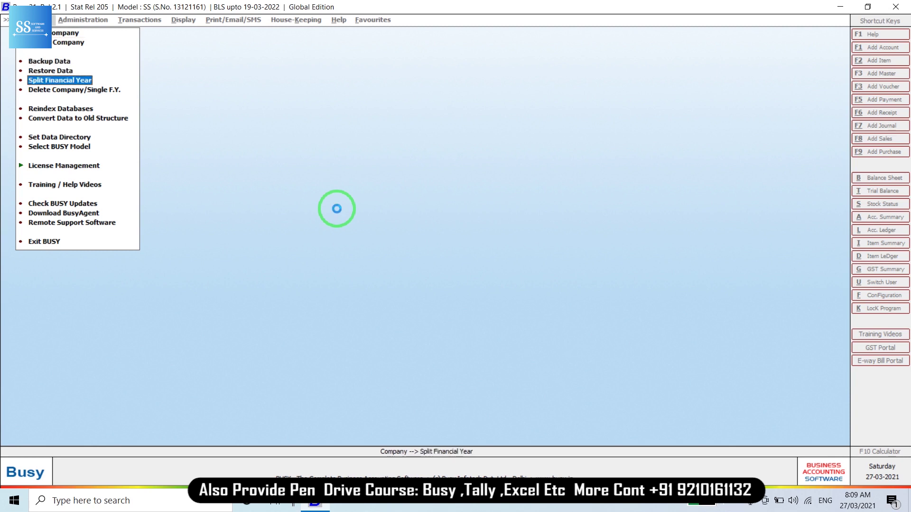
{"action": "key", "text": "Return"}
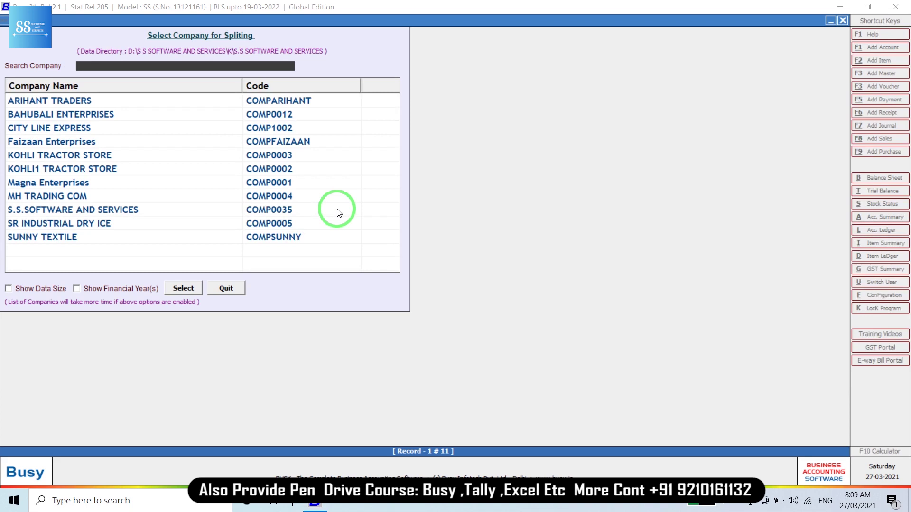
{"action": "key", "text": "Down"}
{"action": "key", "text": "Down"}
{"action": "key", "text": "Down"}
{"action": "key", "text": "Down"}
{"action": "key", "text": "Down"}
{"action": "key", "text": "Down"}
{"action": "key", "text": "Down"}
{"action": "key", "text": "Down"}
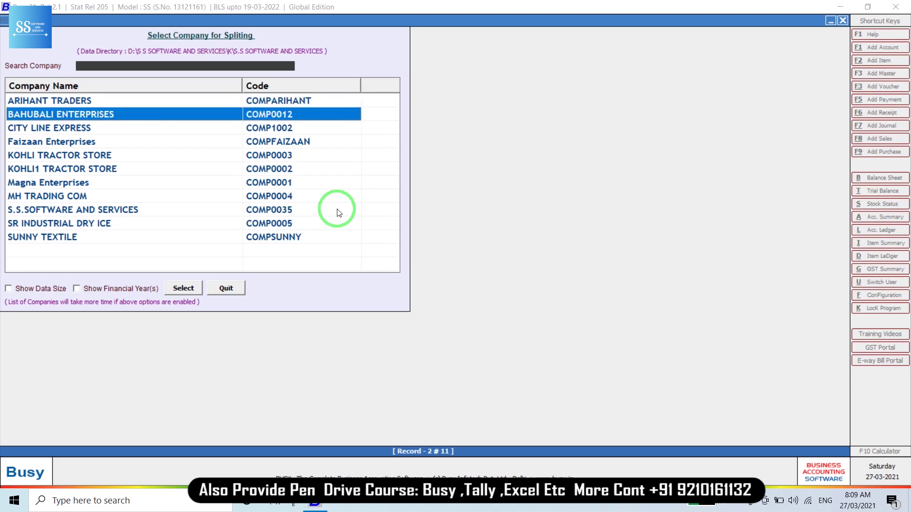
{"action": "key", "text": "Return"}
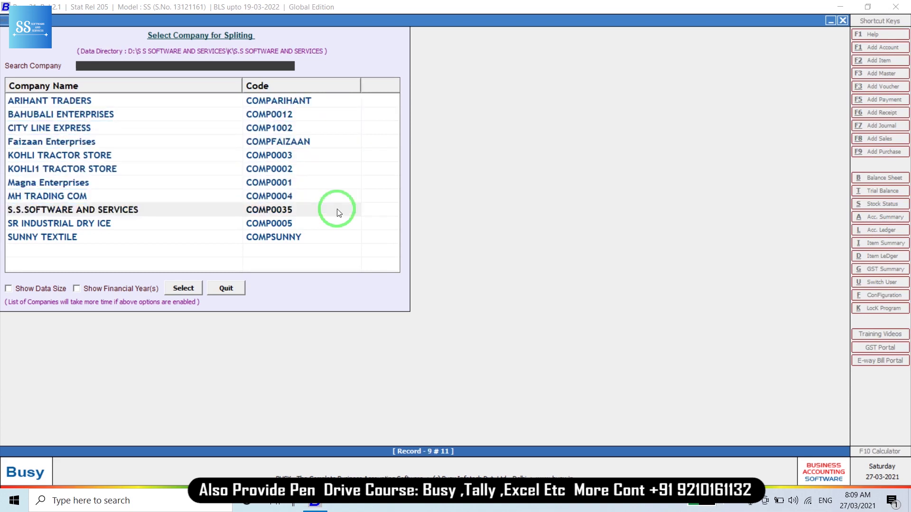
Enter the superuser name BUSY and the account password to authorize splitting S.S.SOFTWARE AND SERVICES
{"action": "type", "text": "BUSY"}
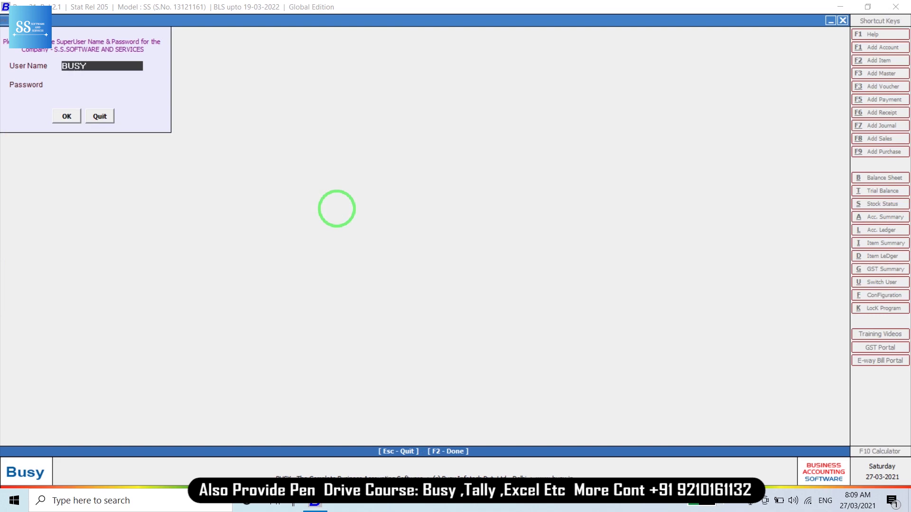
{"action": "key", "text": "Return"}
{"action": "type", "text": "****"}
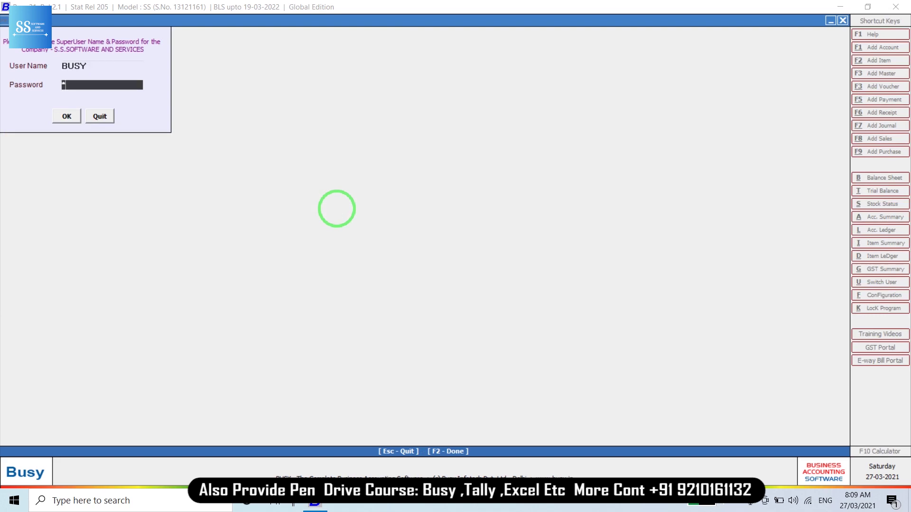
{"action": "type", "text": "******"}
{"action": "key", "text": "Return"}
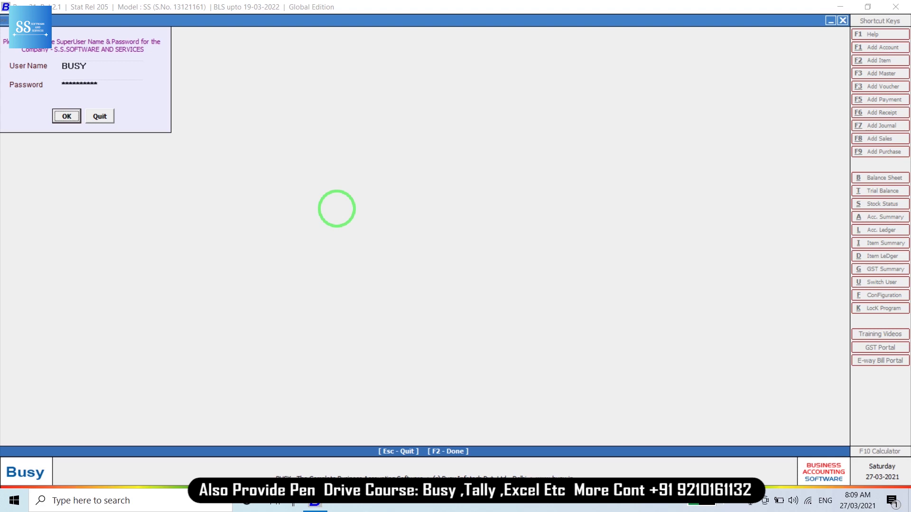
{"action": "key", "text": "Return"}
{"action": "key", "text": "Return"}
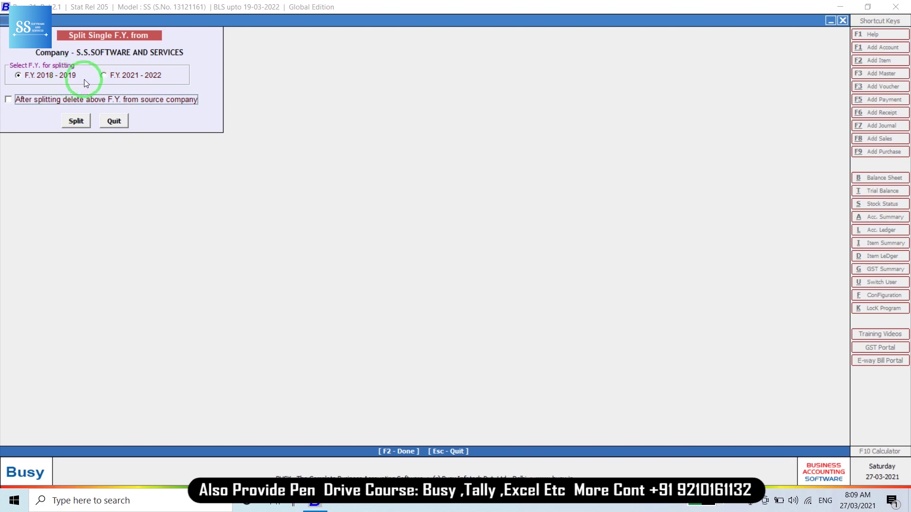
Split F.Y. 2021-2022 into a separate company, leaving deletion from the source company disabled, and dismiss the completion message
{"action": "left_click", "coordinate": [129, 77]}
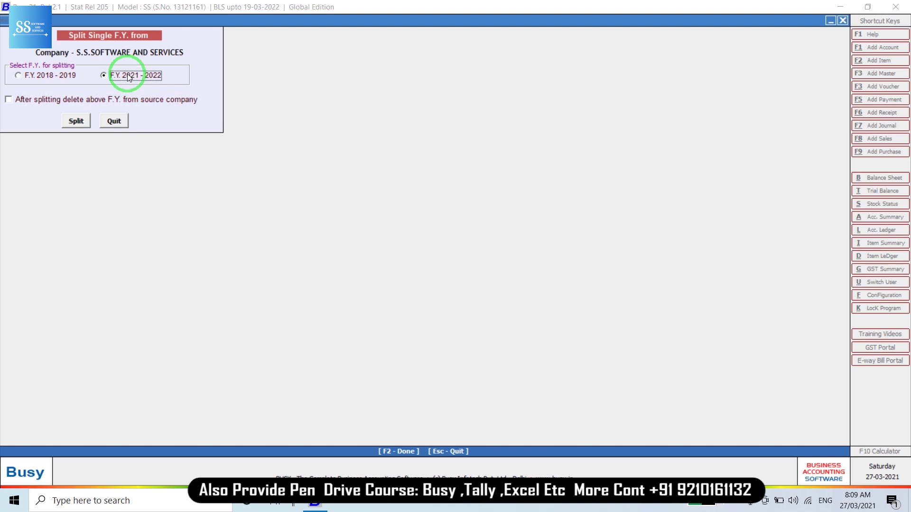
{"action": "left_click", "coordinate": [16, 103]}
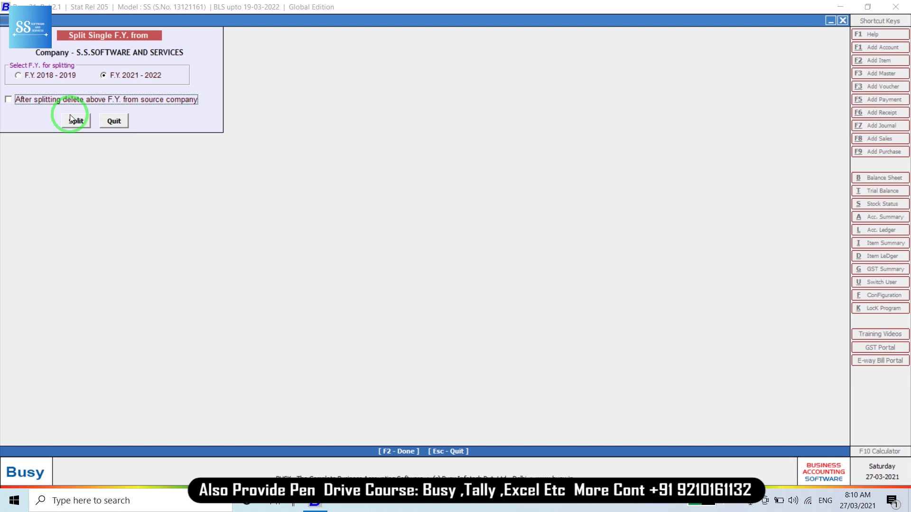
{"action": "left_click", "coordinate": [72, 121]}
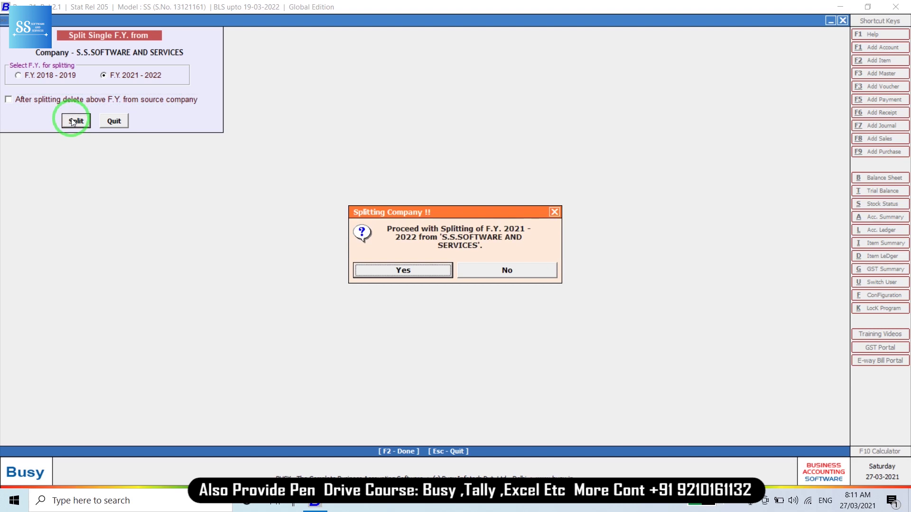
{"action": "key", "text": "Return"}
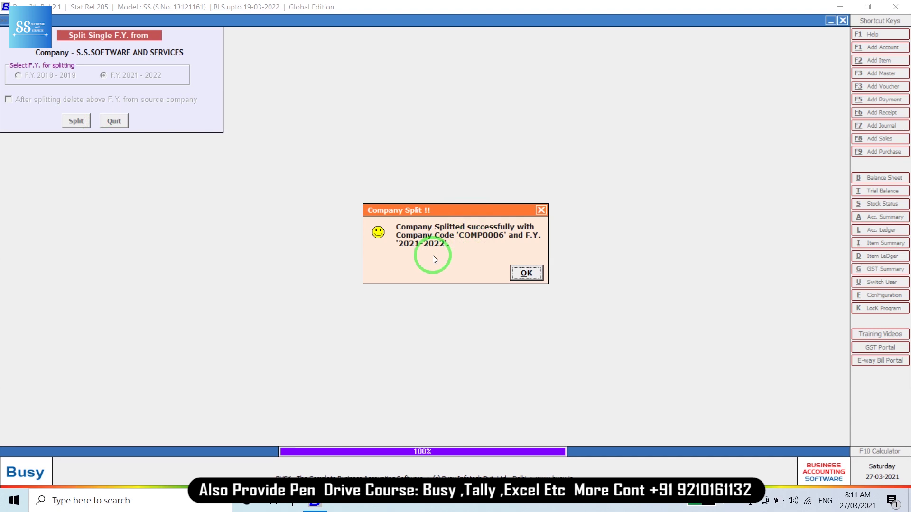
{"action": "key", "text": "Return"}
Open the split company S.S.SOFTWARE AND SERVICES (2021-22) with code COMP0006
{"action": "key", "text": "Up"}
{"action": "key", "text": "Up"}
{"action": "key", "text": "Up"}
{"action": "key", "text": "Up"}
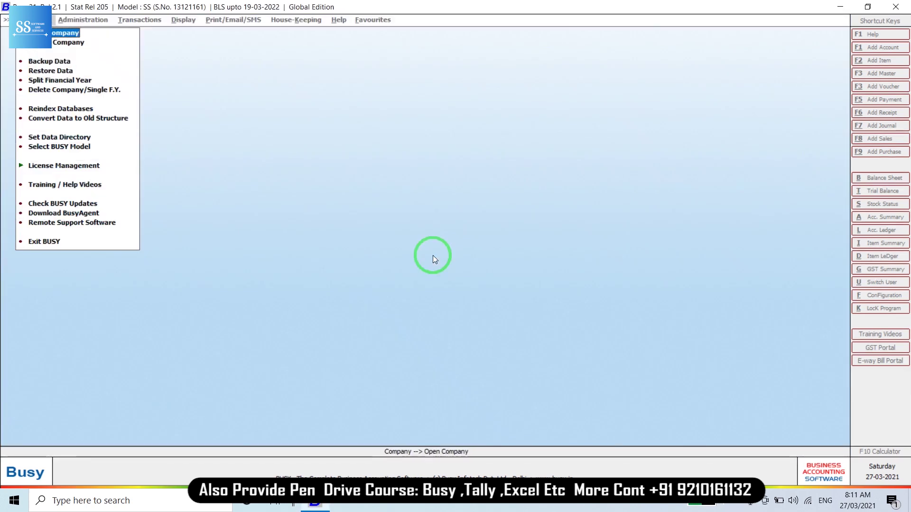
{"action": "key", "text": "Return"}
{"action": "key", "text": "Down"}
{"action": "key", "text": "Down"}
{"action": "key", "text": "Down"}
{"action": "key", "text": "Down"}
{"action": "key", "text": "Down"}
{"action": "key", "text": "Down"}
{"action": "key", "text": "Down"}
{"action": "key", "text": "Down"}
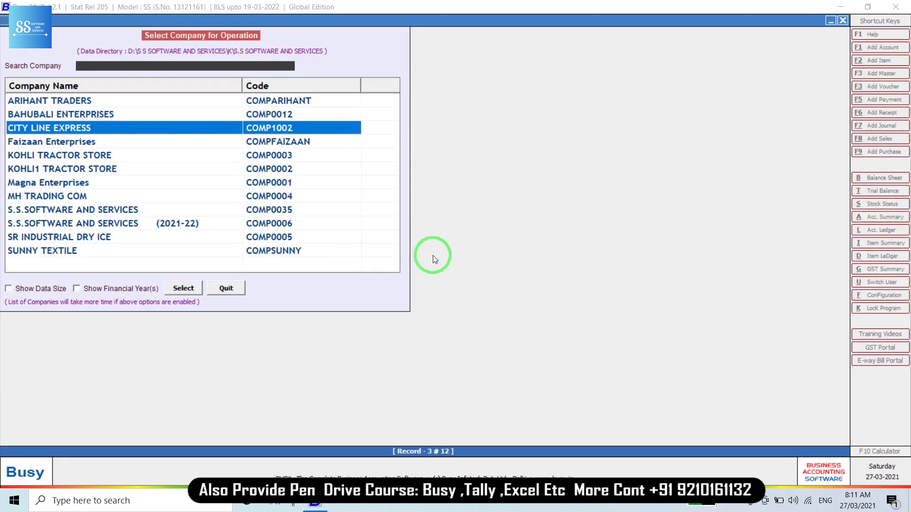
{"action": "key", "text": "Down"}
{"action": "key", "text": "Return"}
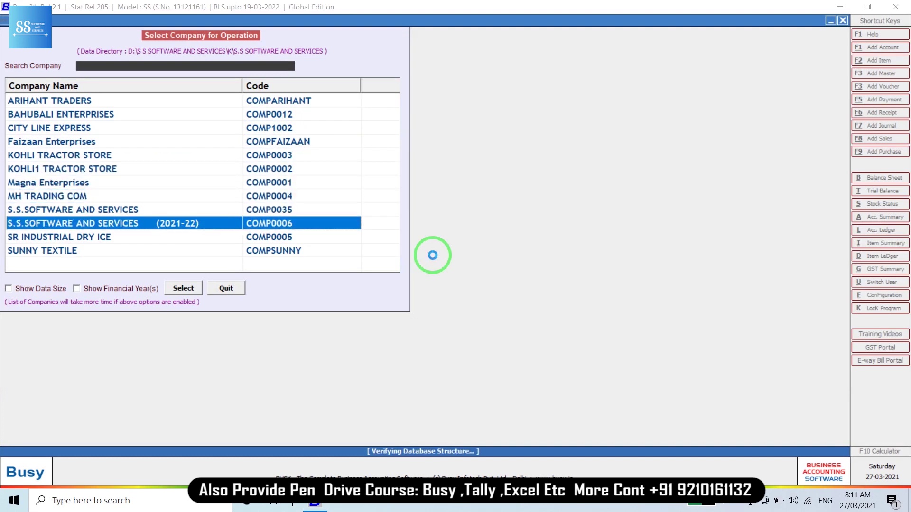
Log in to the selected company with the user name BUSY
{"action": "type", "text": "BUSY"}
{"action": "key", "text": "Return"}
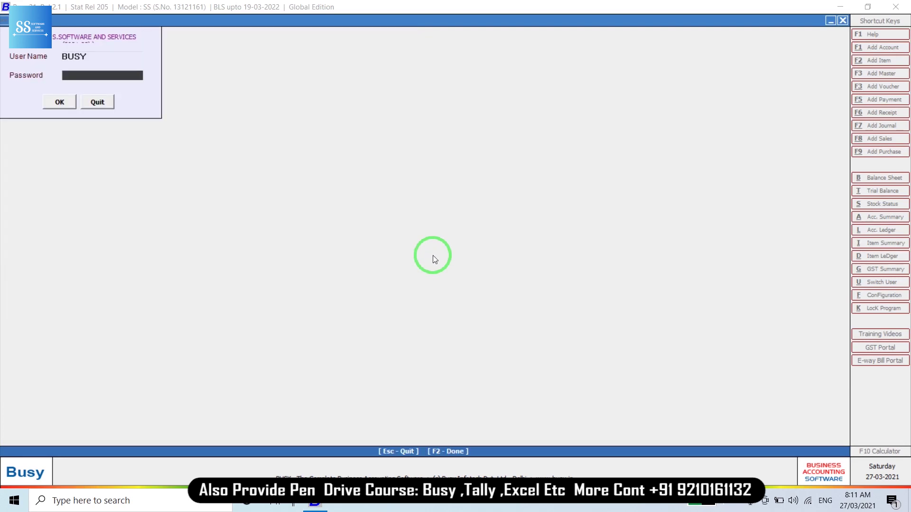
{"action": "key", "text": "Return"}
{"action": "key", "text": "Return"}
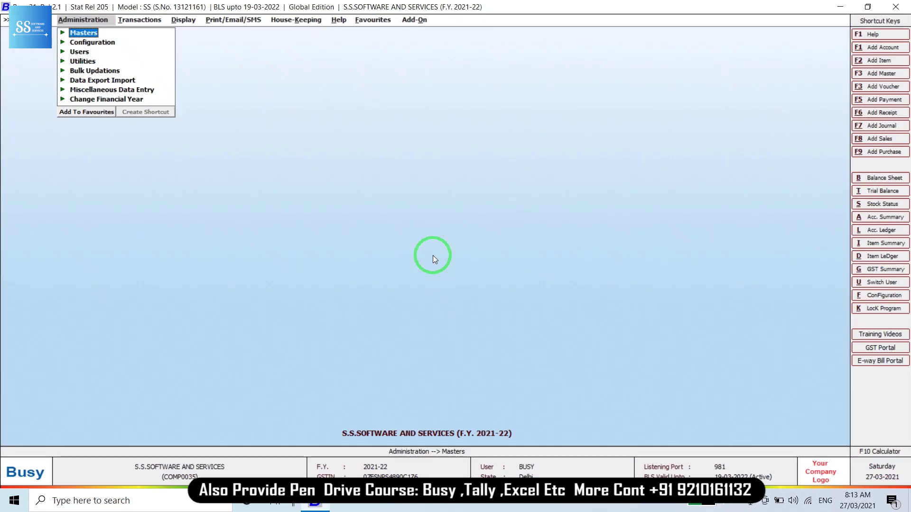
Find the CHAND COMPANY account by searching for CH and open its master for modification
{"action": "key", "text": "Return"}
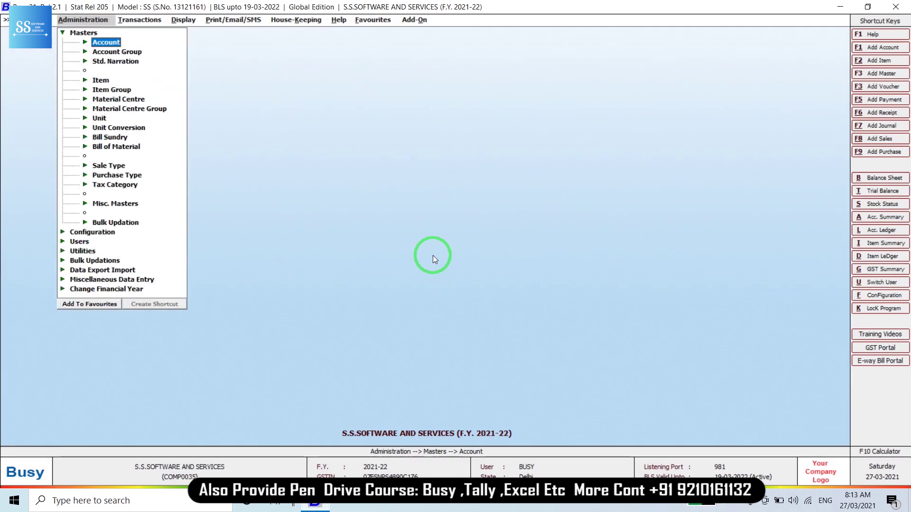
{"action": "key", "text": "Return"}
{"action": "key", "text": "Down"}
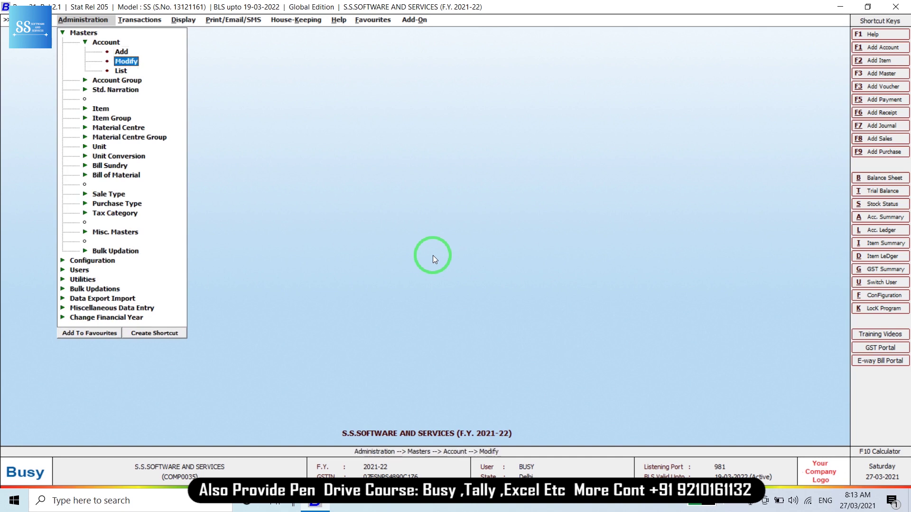
{"action": "key", "text": "Return"}
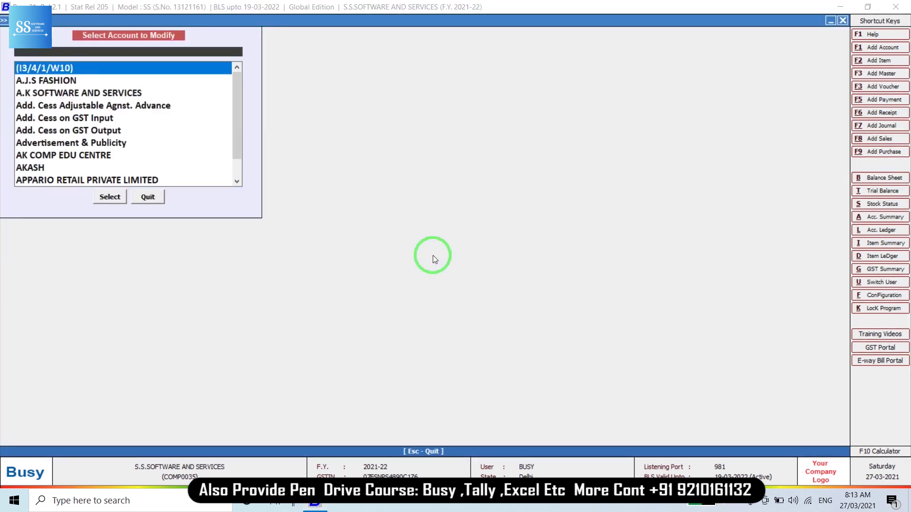
{"action": "type", "text": "CH"}
{"action": "key", "text": "Return"}
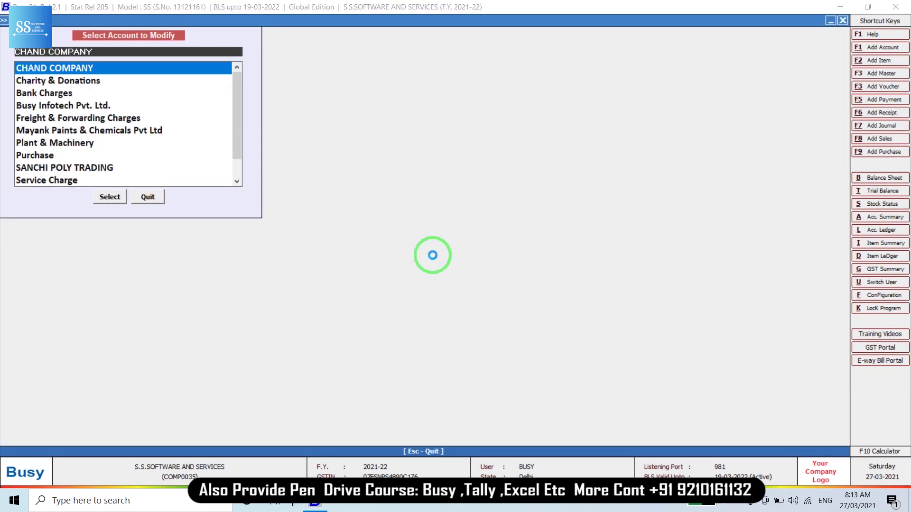